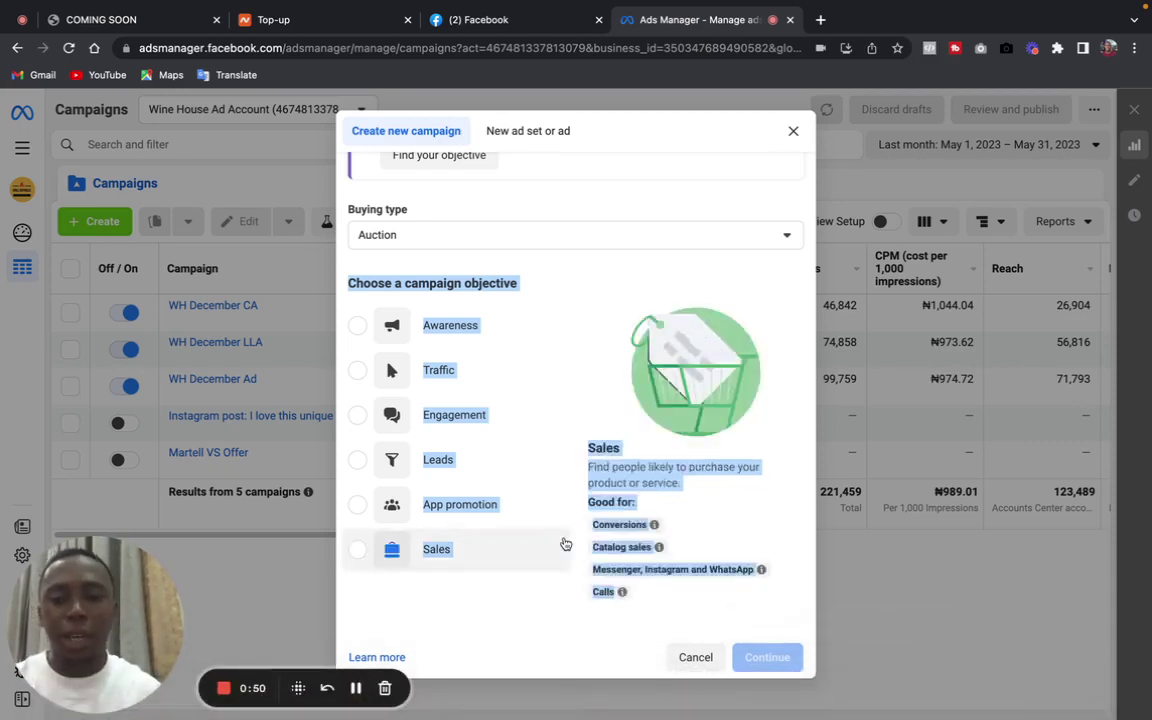
- Create a draft campaign with the Sales objective and open its New Sales Ad Set
{"action": "left_click", "coordinate": [357, 549]}
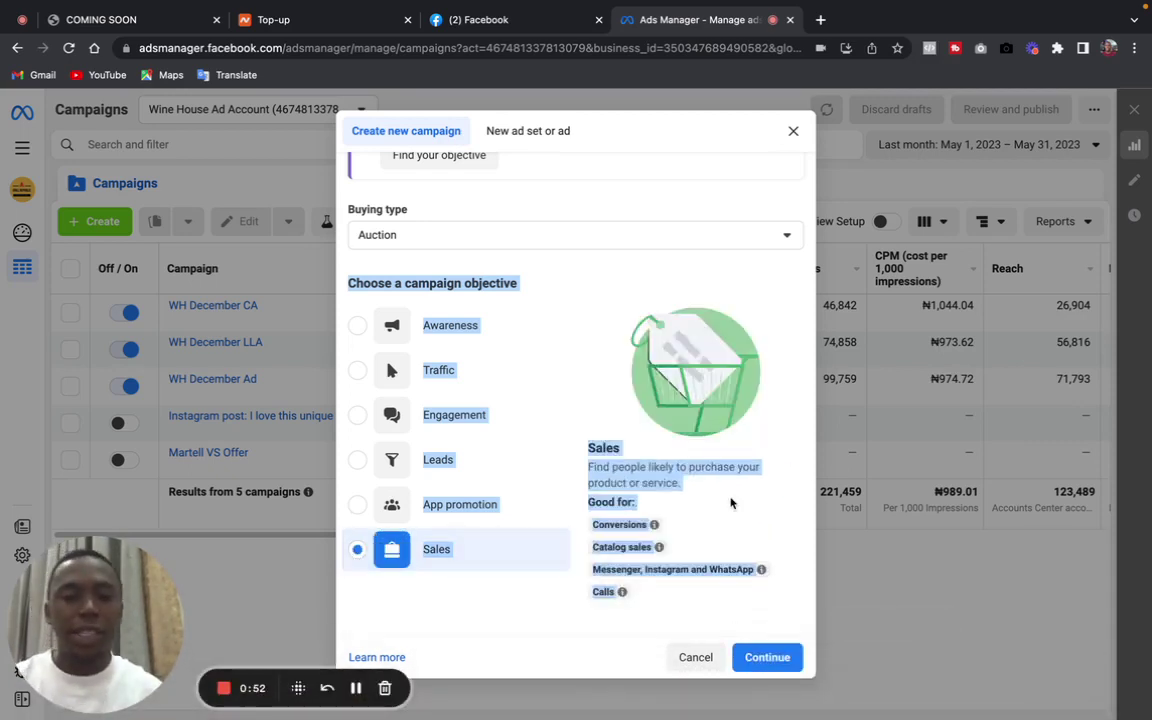
{"action": "left_click", "coordinate": [784, 415]}
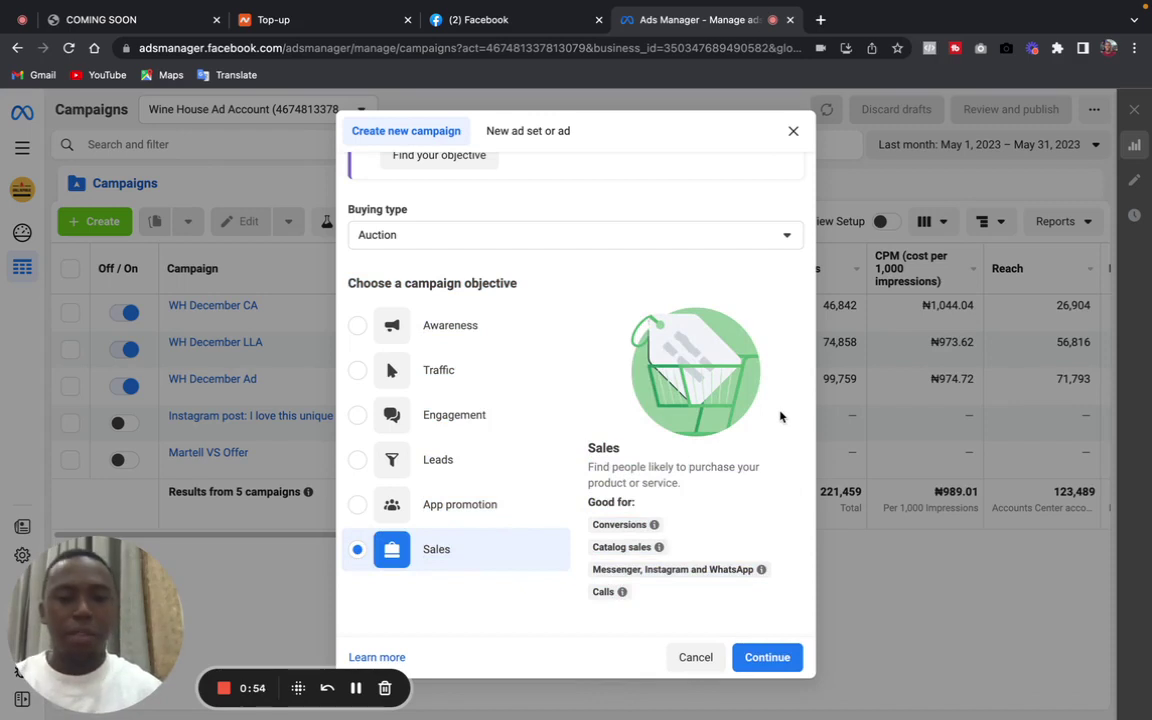
{"action": "left_click_drag", "start_coordinate": [789, 440], "coordinate": [787, 665]}
{"action": "left_click", "coordinate": [785, 658]}
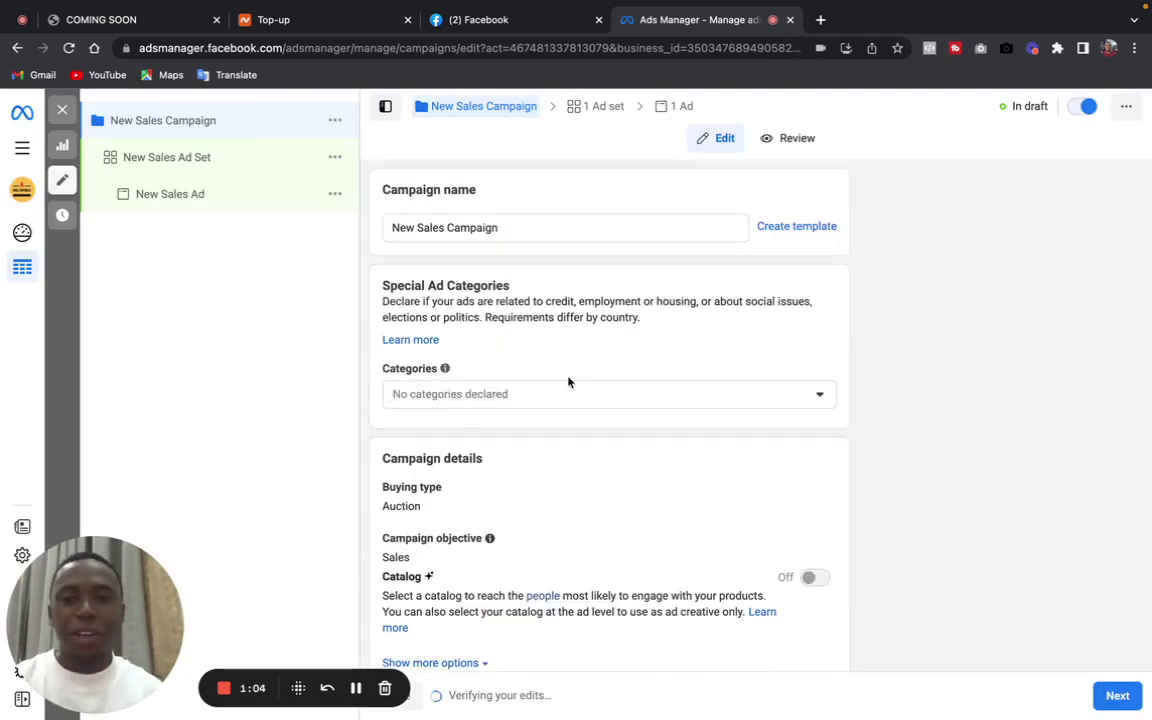
{"action": "left_click", "coordinate": [173, 162]}
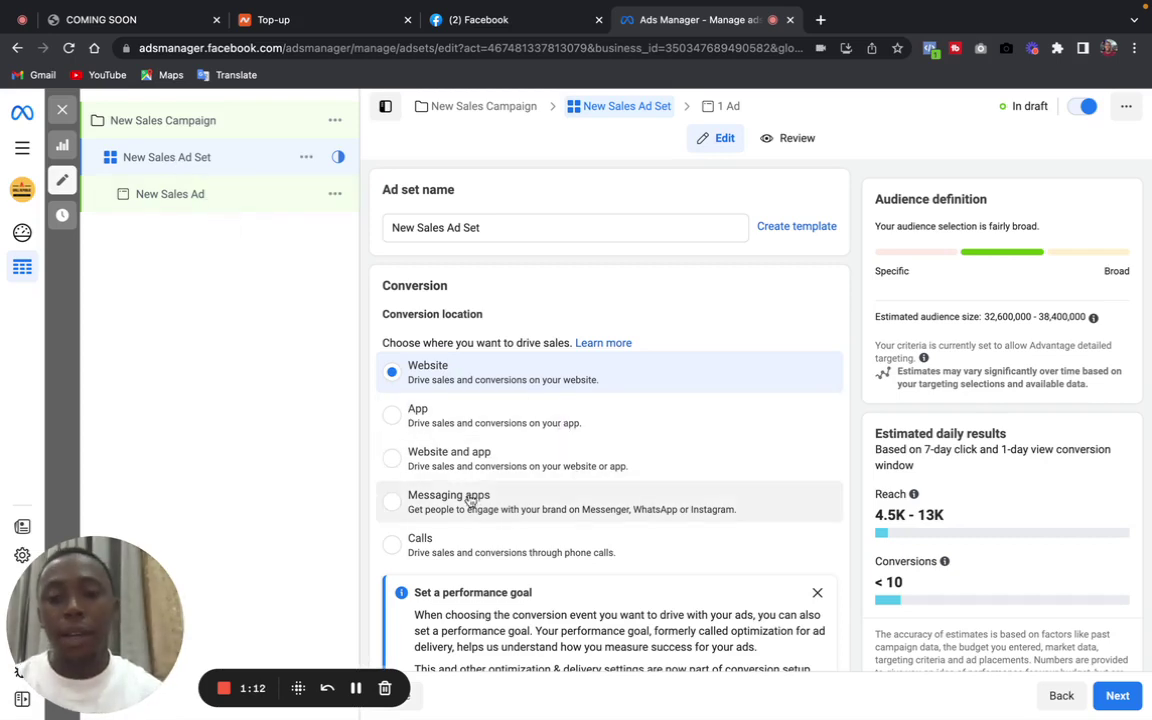
- Switch the ad set's conversion location from Website to Messaging apps
{"action": "left_click", "coordinate": [393, 505]}
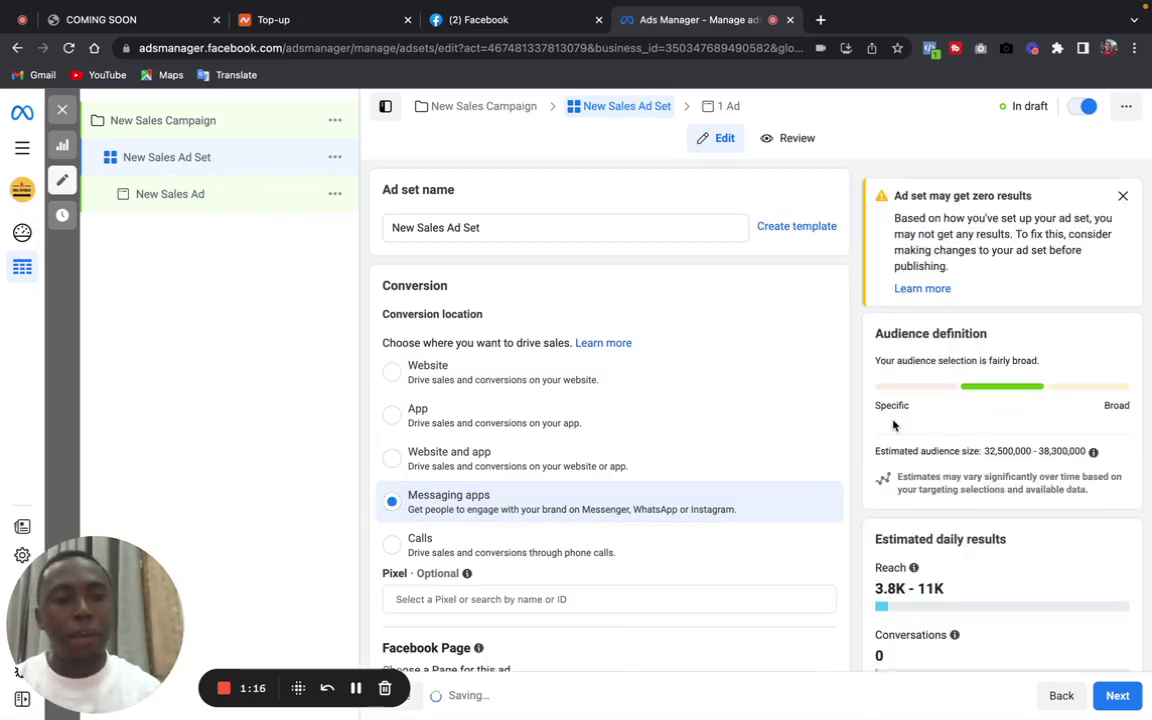
{"action": "left_click_drag", "start_coordinate": [855, 390], "coordinate": [856, 688]}
{"action": "scroll", "coordinate": [856, 688], "scroll_direction": "down", "scroll_amount": 2}
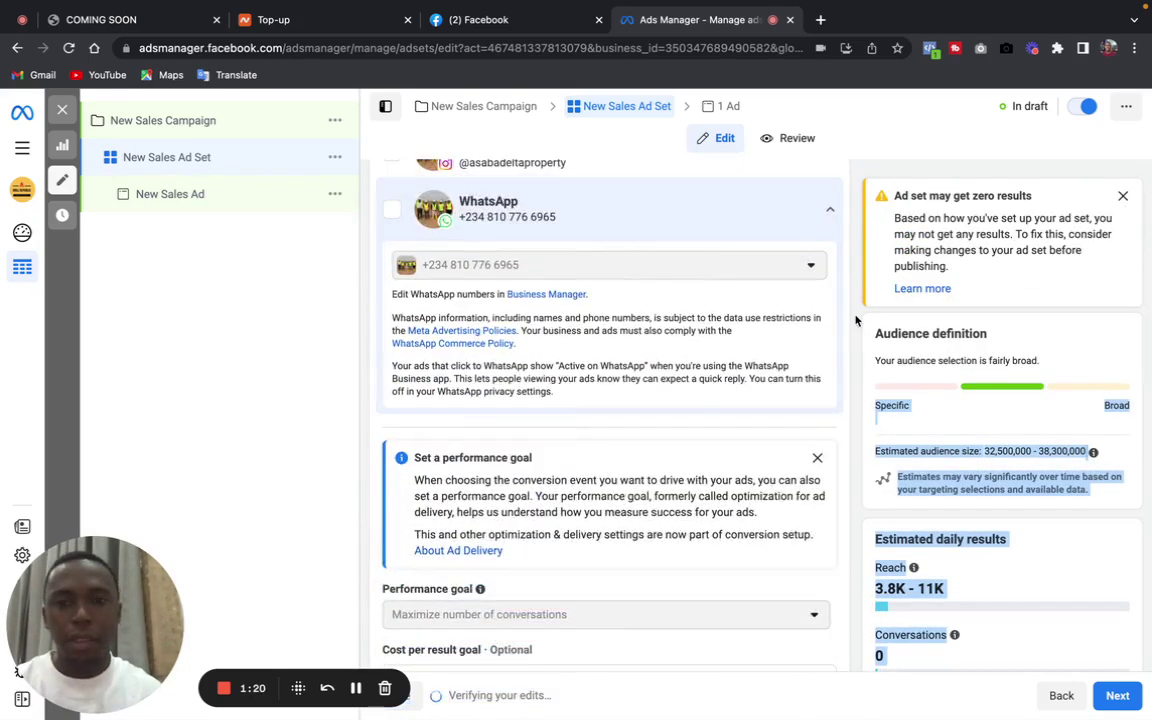
{"action": "left_click_drag", "start_coordinate": [853, 205], "coordinate": [841, 167]}
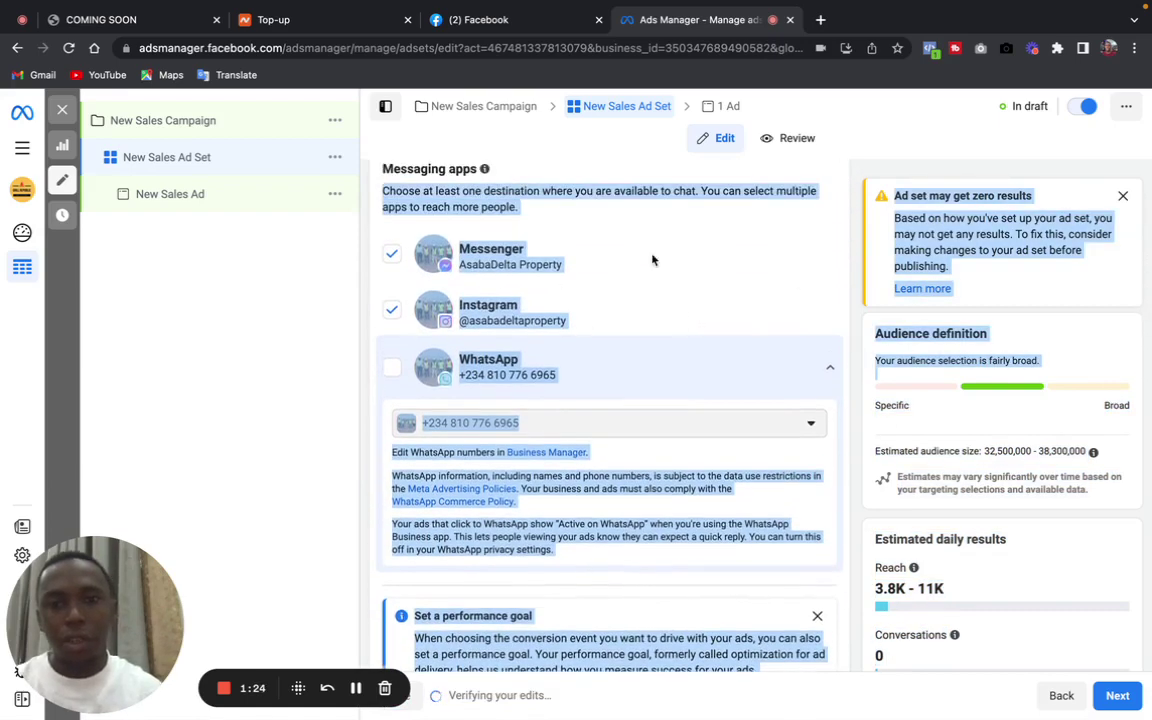
{"action": "left_click_drag", "start_coordinate": [856, 379], "coordinate": [828, 211]}
- Select Wine House Nigeria as the ad set's Facebook Page
{"action": "left_click", "coordinate": [828, 211]}
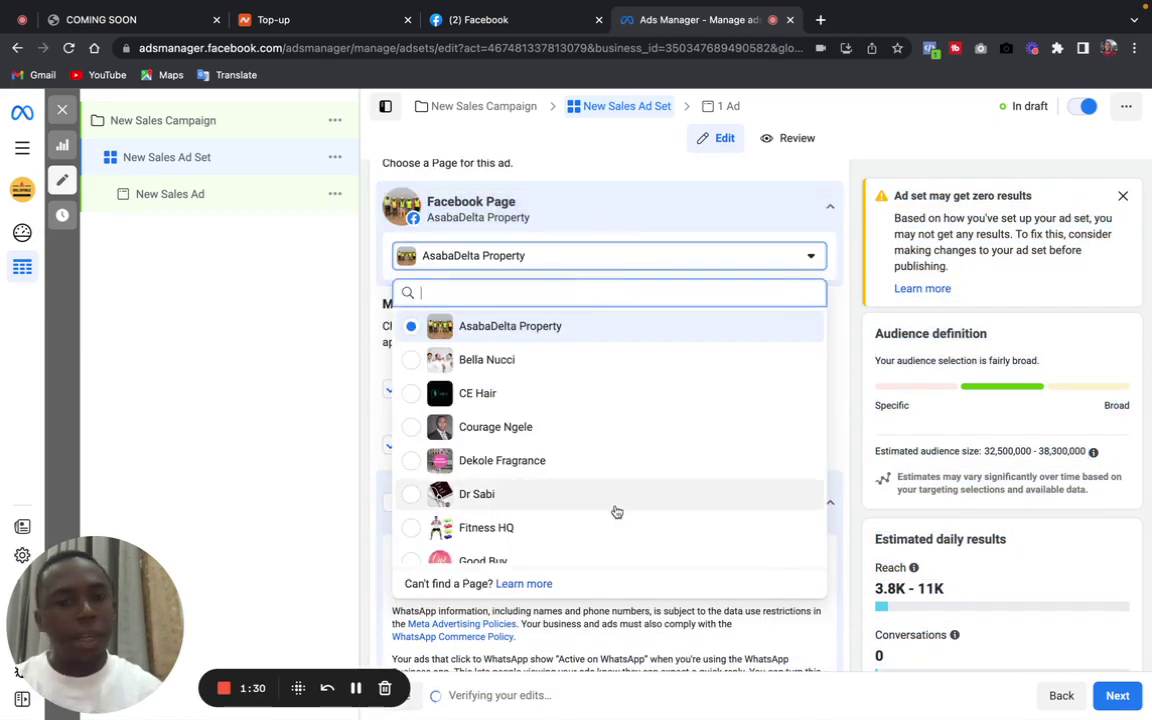
{"action": "left_click_drag", "start_coordinate": [511, 326], "coordinate": [500, 561]}
{"action": "scroll", "coordinate": [500, 558], "scroll_direction": "down", "scroll_amount": 2}
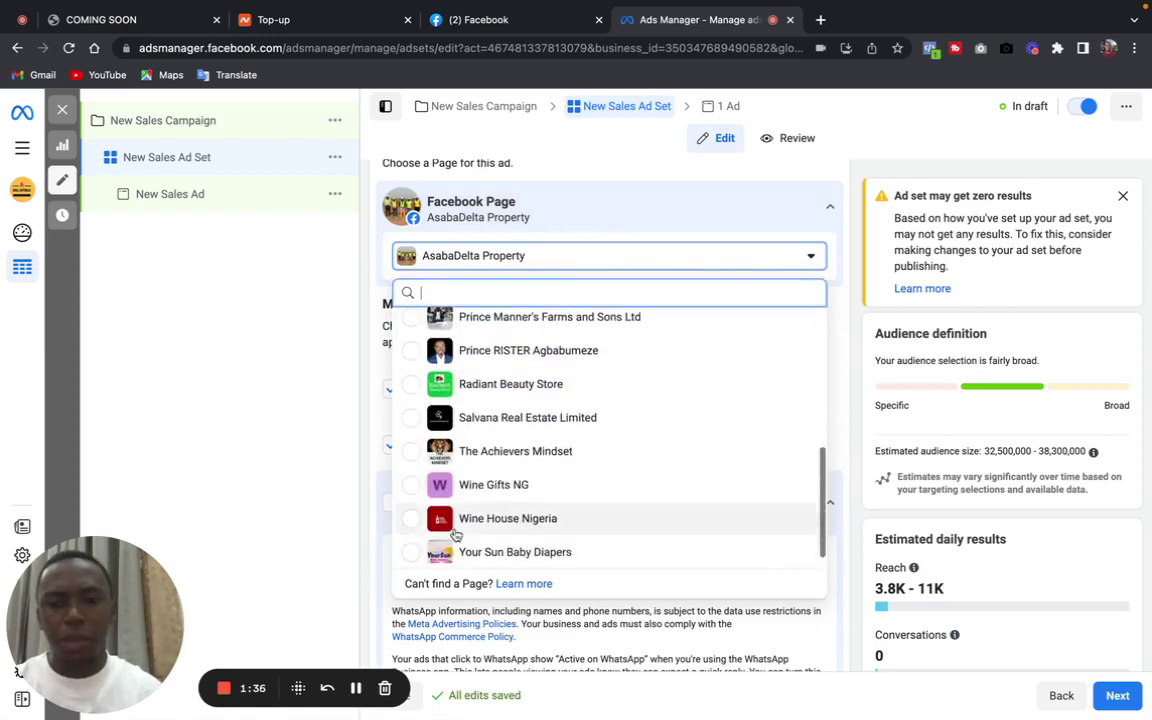
{"action": "left_click", "coordinate": [412, 521]}
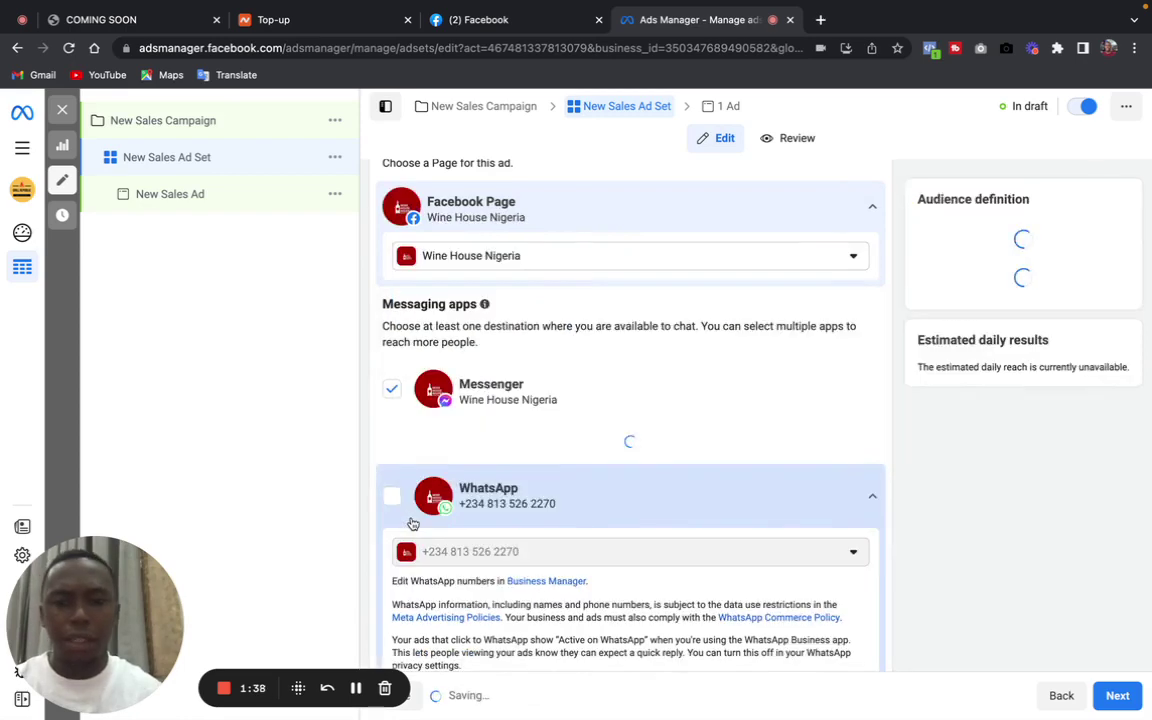
- Untick Messenger and WhatsApp so Instagram is the only chat destination
{"action": "left_click", "coordinate": [391, 388]}
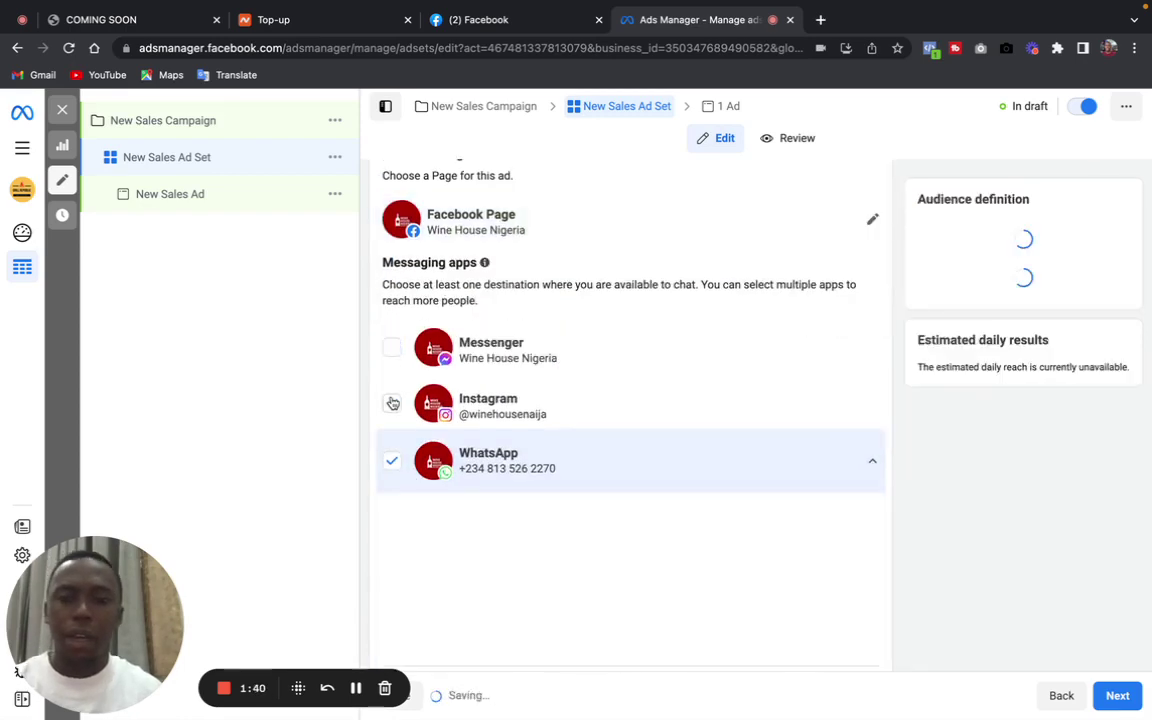
{"action": "left_click", "coordinate": [391, 463]}
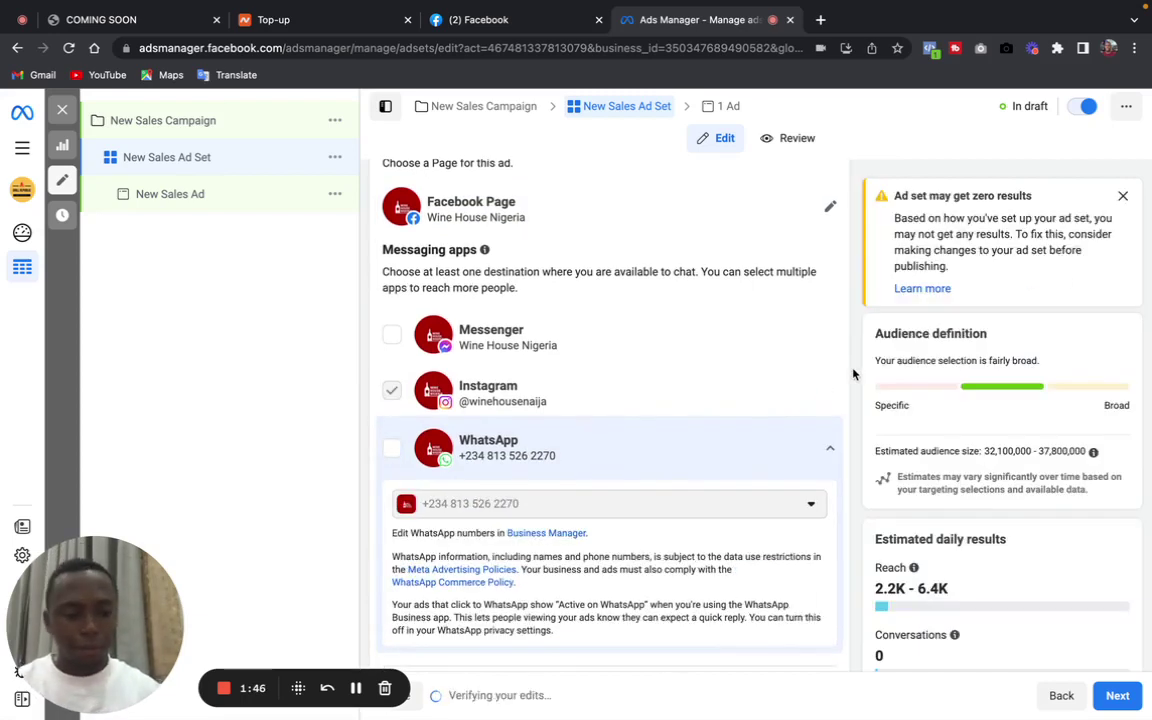
{"action": "left_click_drag", "start_coordinate": [848, 473], "coordinate": [842, 620]}
{"action": "scroll", "coordinate": [841, 660], "scroll_direction": "down", "scroll_amount": 5}
{"action": "scroll", "coordinate": [841, 665], "scroll_direction": "down", "scroll_amount": 7}
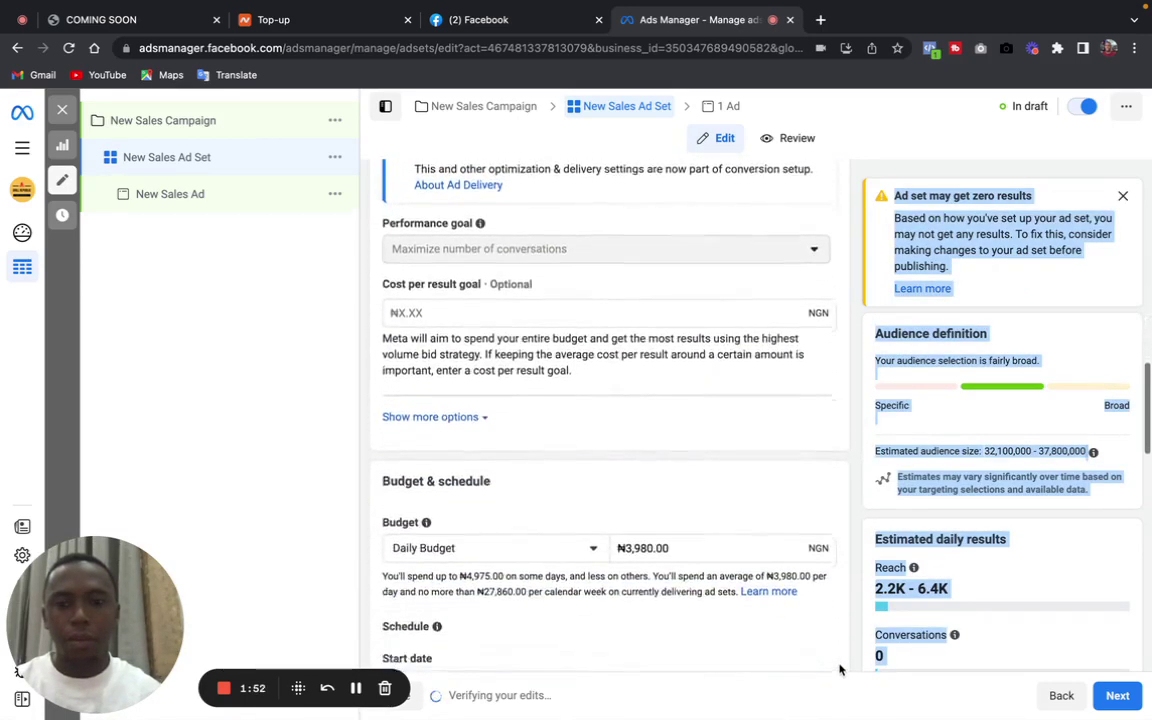
{"action": "scroll", "coordinate": [840, 669], "scroll_direction": "down", "scroll_amount": 2}
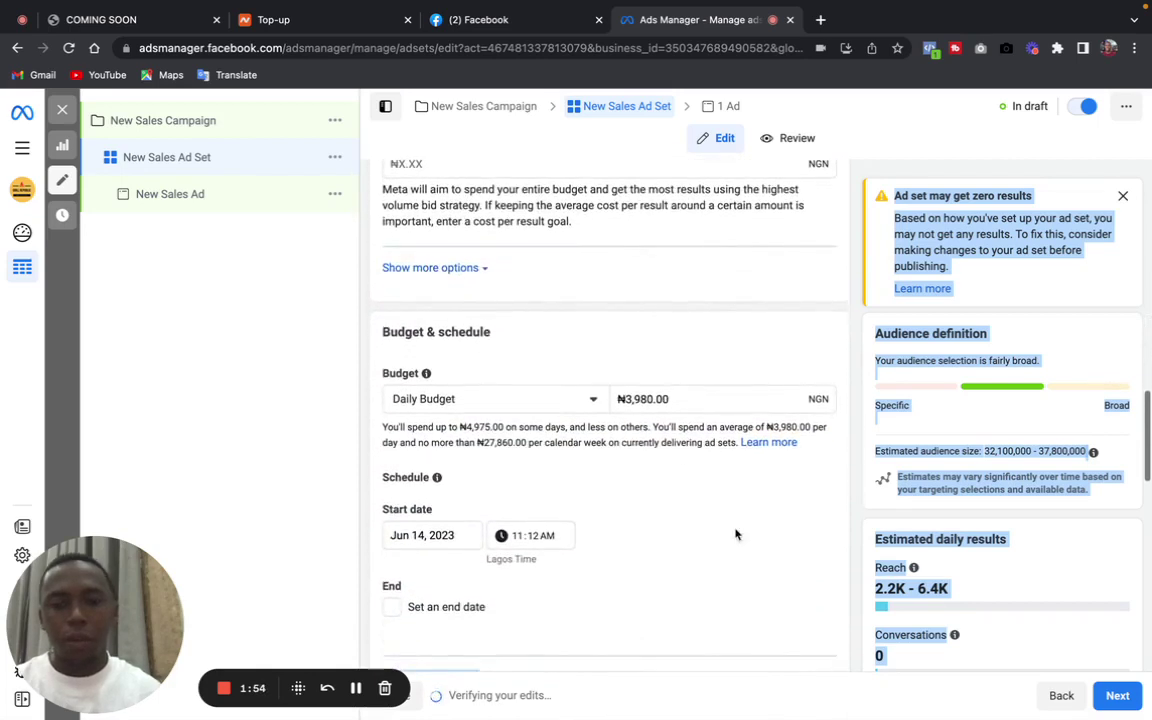
{"action": "left_click", "coordinate": [856, 450]}
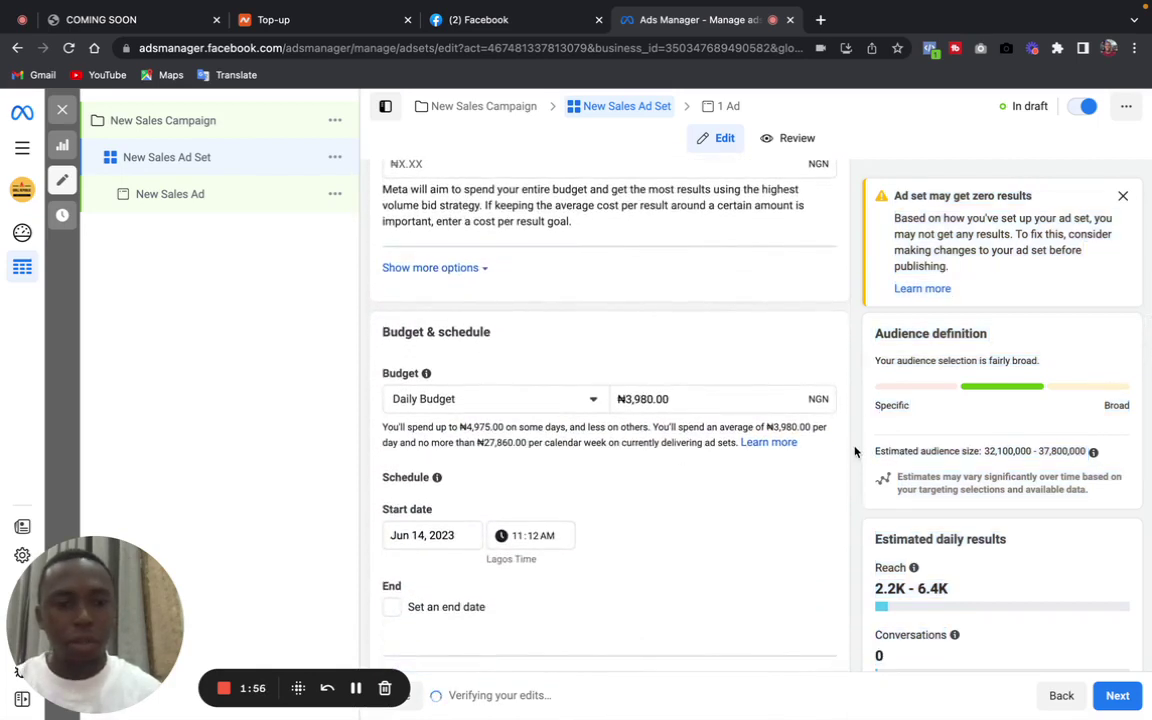
{"action": "left_click_drag", "start_coordinate": [847, 420], "coordinate": [841, 598]}
- Replace Nigeria with Lagos, Lagos State City +25 mi as the target location
{"action": "left_click", "coordinate": [849, 500]}
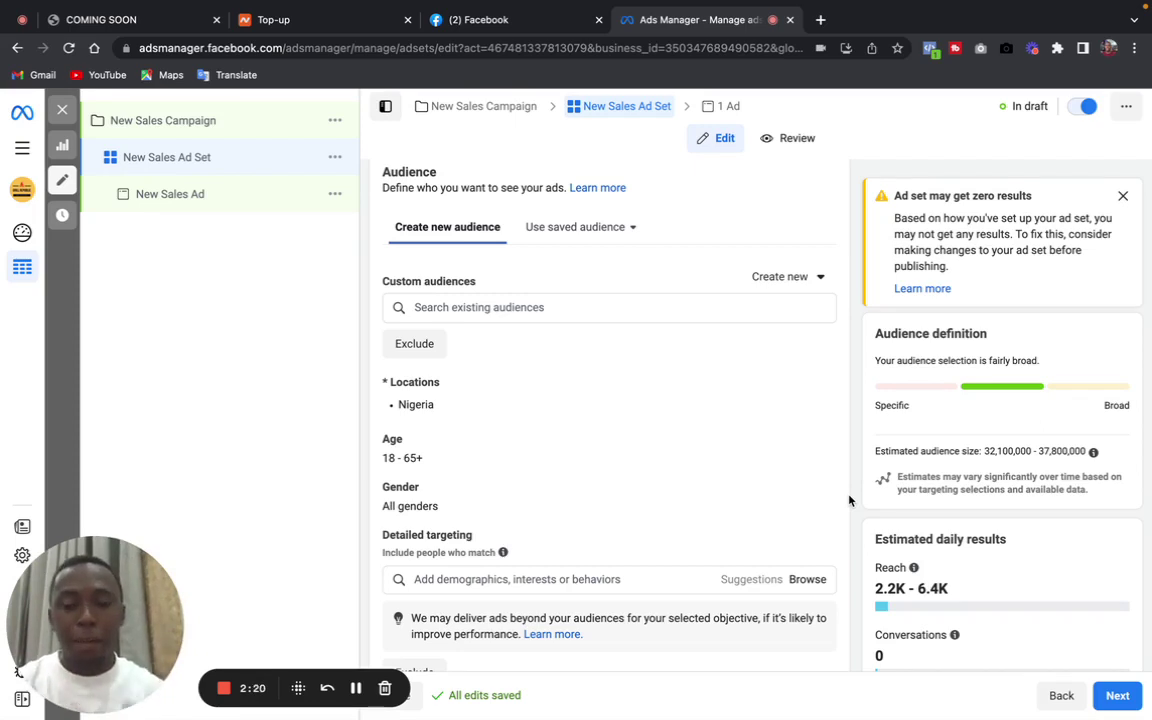
{"action": "mouse_move", "coordinate": [651, 391]}
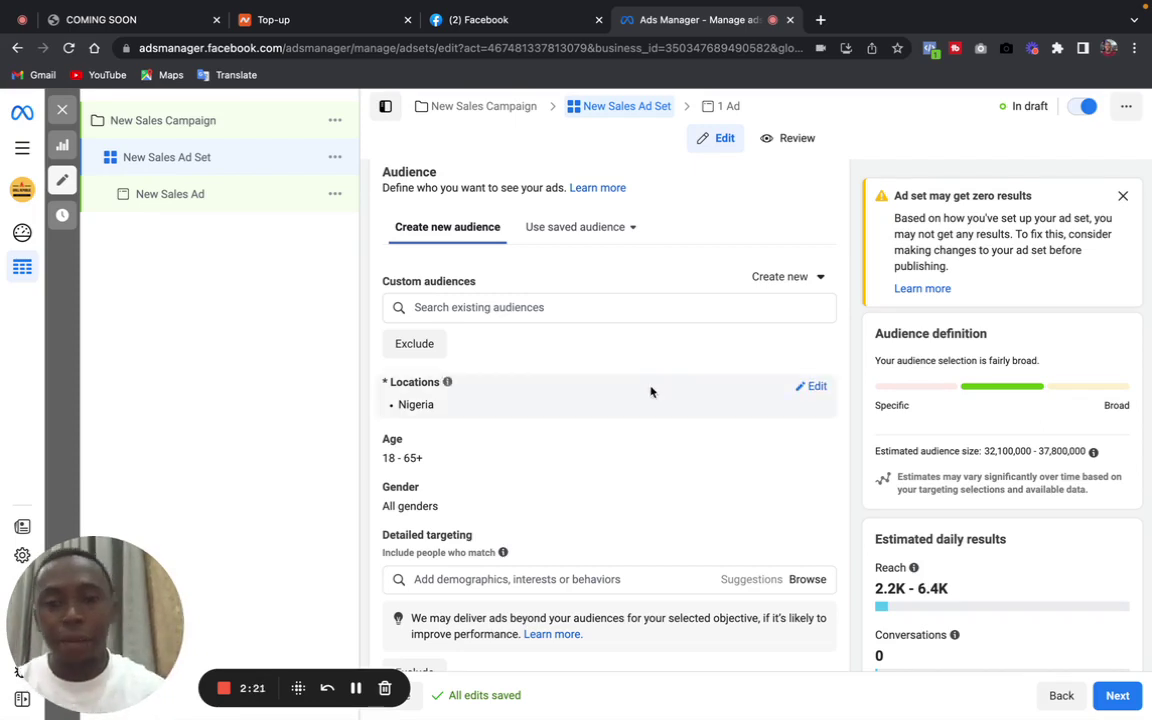
{"action": "left_click", "coordinate": [817, 388]}
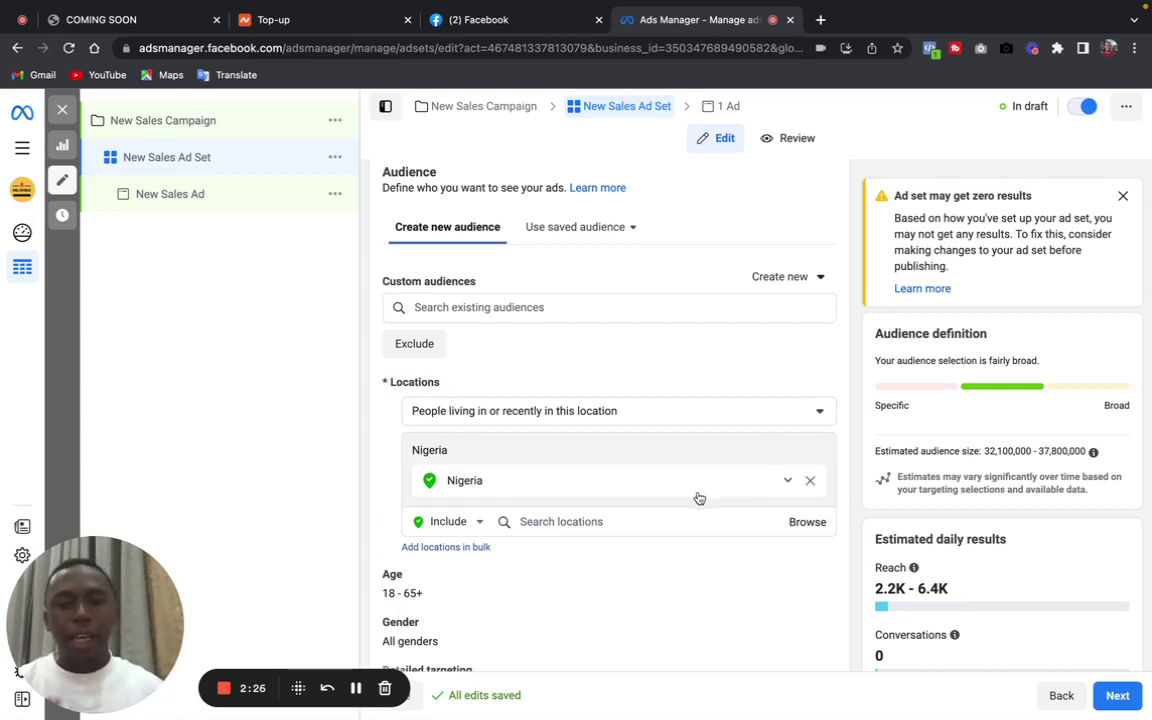
{"action": "left_click", "coordinate": [811, 481]}
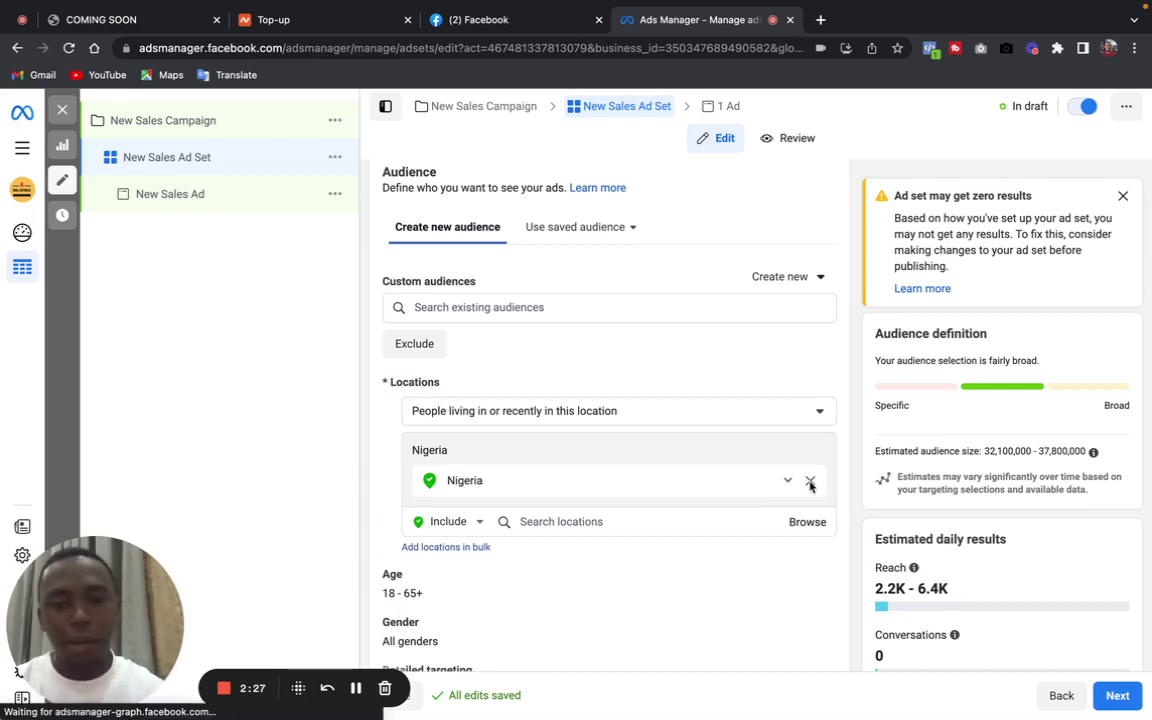
{"action": "left_click", "coordinate": [670, 501]}
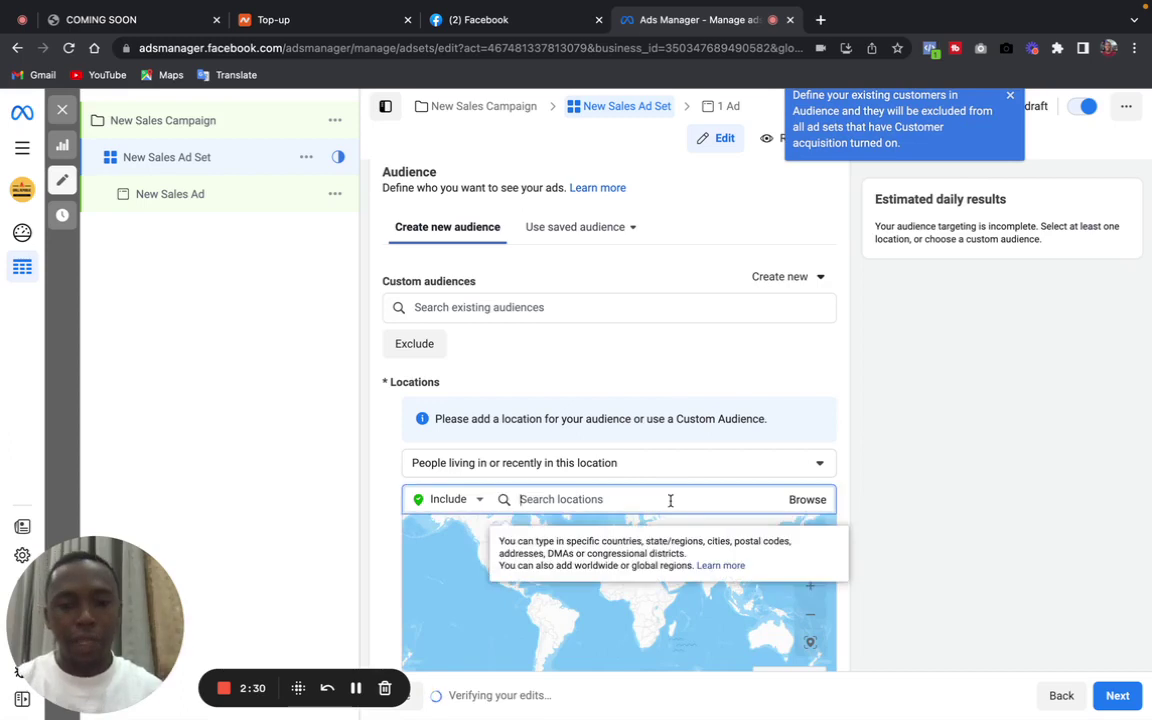
{"action": "type", "text": "lagos"}
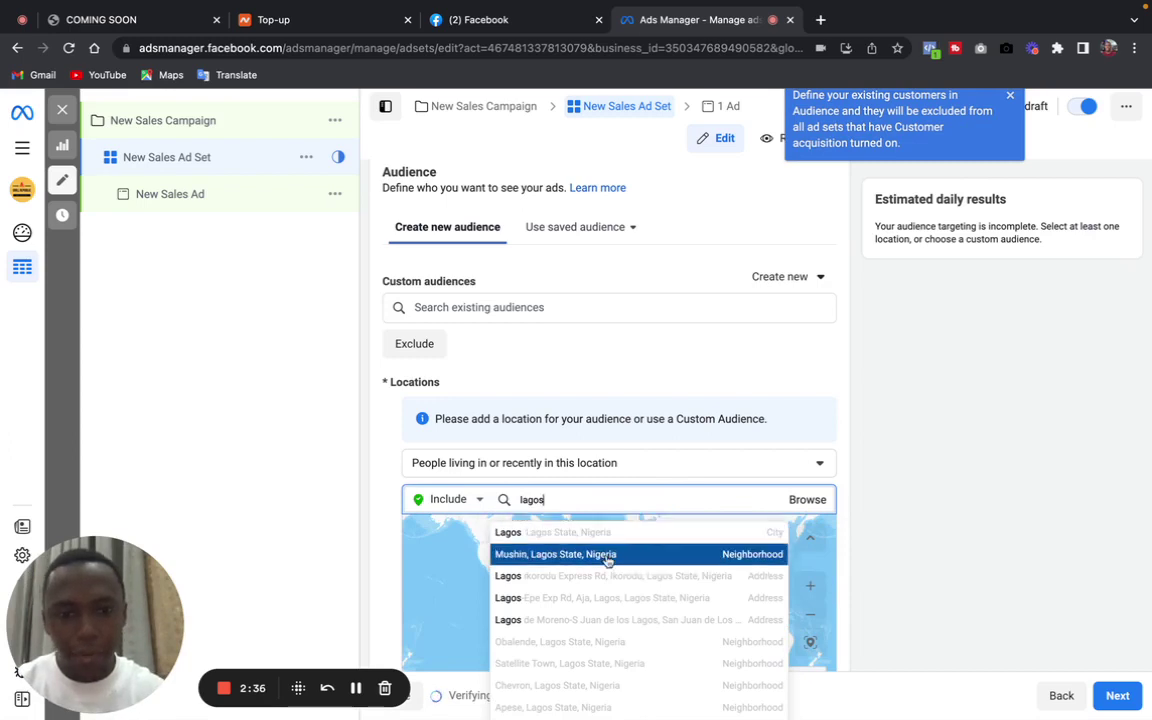
{"action": "left_click", "coordinate": [607, 535]}
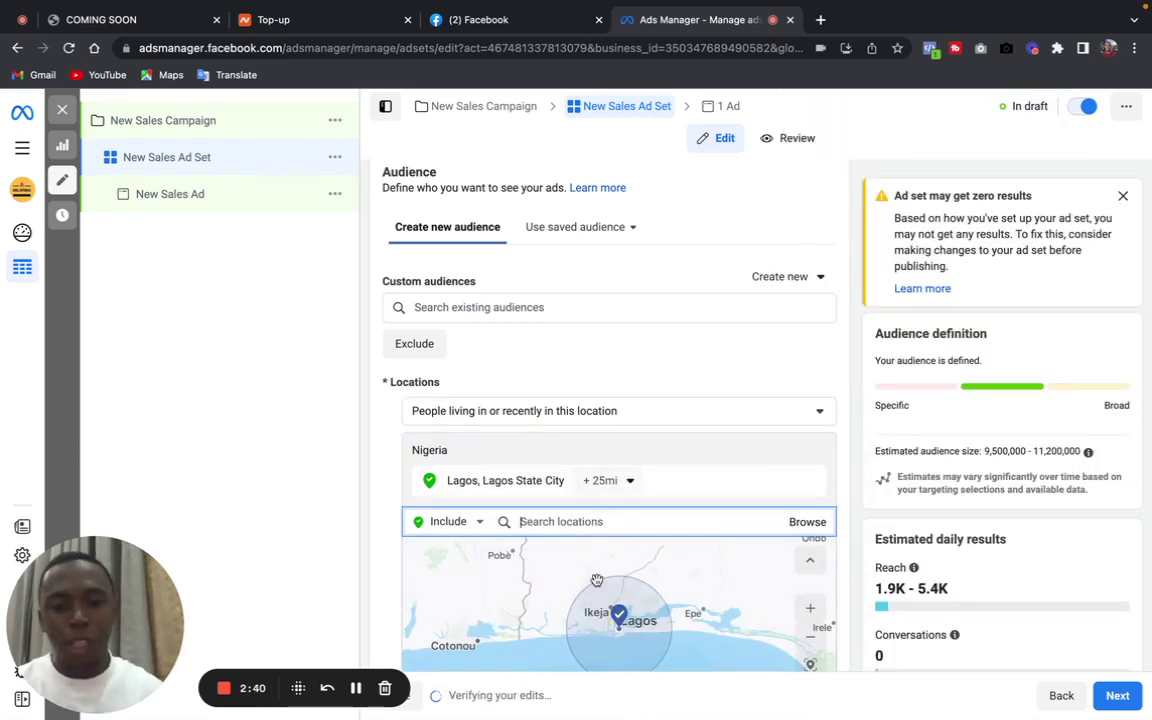
{"action": "left_click_drag", "start_coordinate": [848, 435], "coordinate": [840, 588]}
{"action": "left_click", "coordinate": [854, 400]}
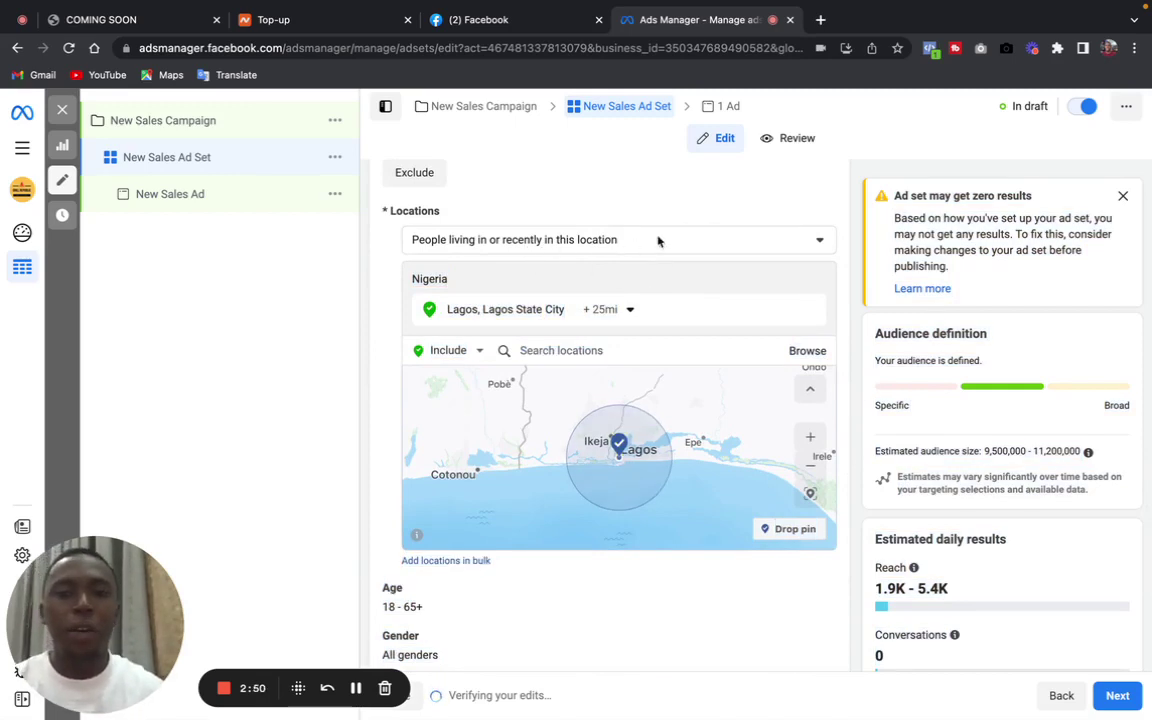
- Expand the 'People living in or recently in this location' dropdown for the Lagos location
{"action": "left_click", "coordinate": [705, 241]}
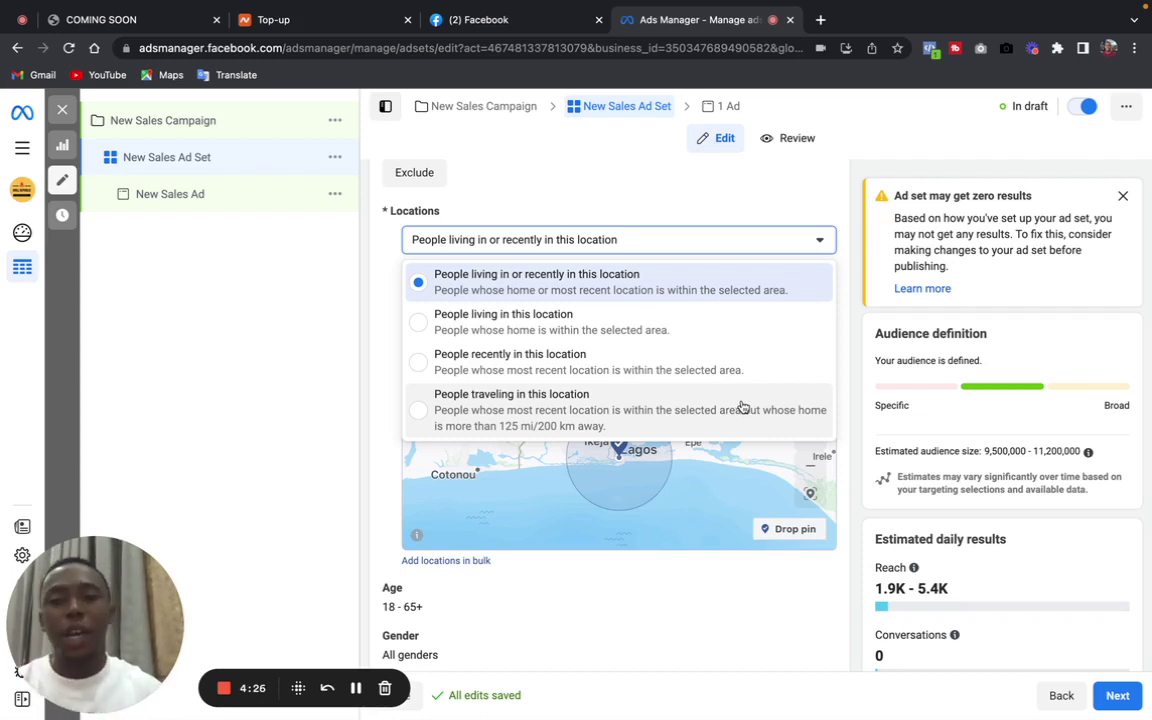
- Set Lagos targeting to 'People living in this location' and reopen the audience-type choices
{"action": "left_click", "coordinate": [586, 325]}
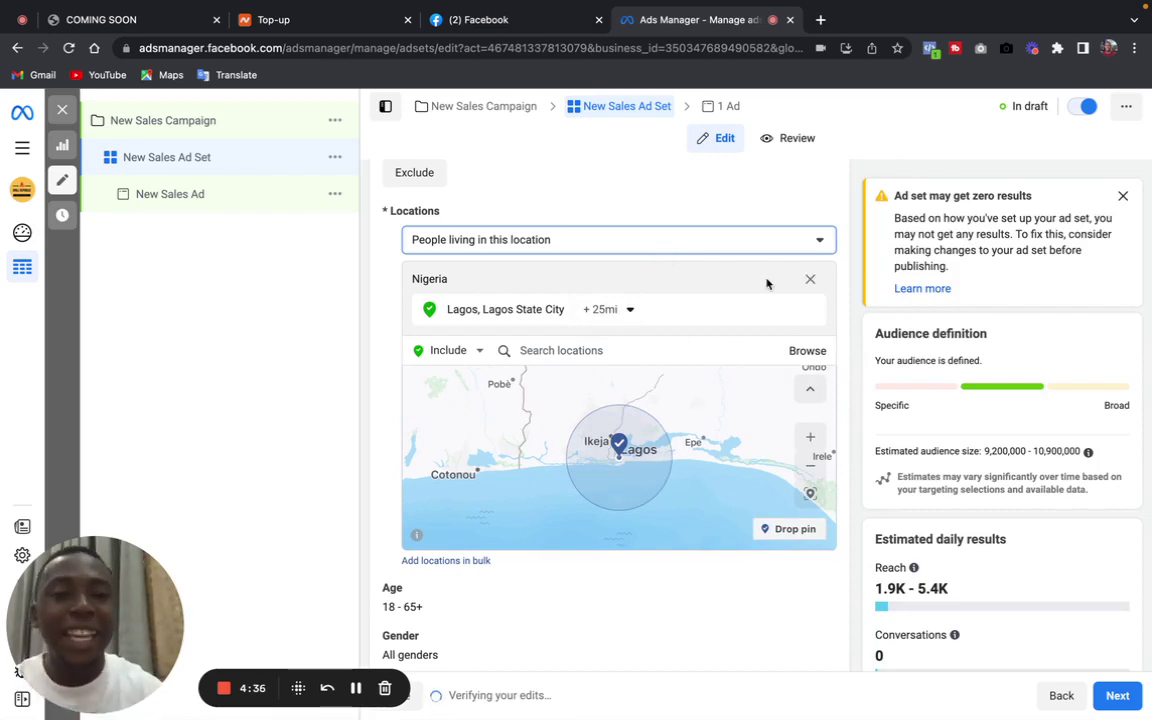
{"action": "left_click", "coordinate": [818, 241]}
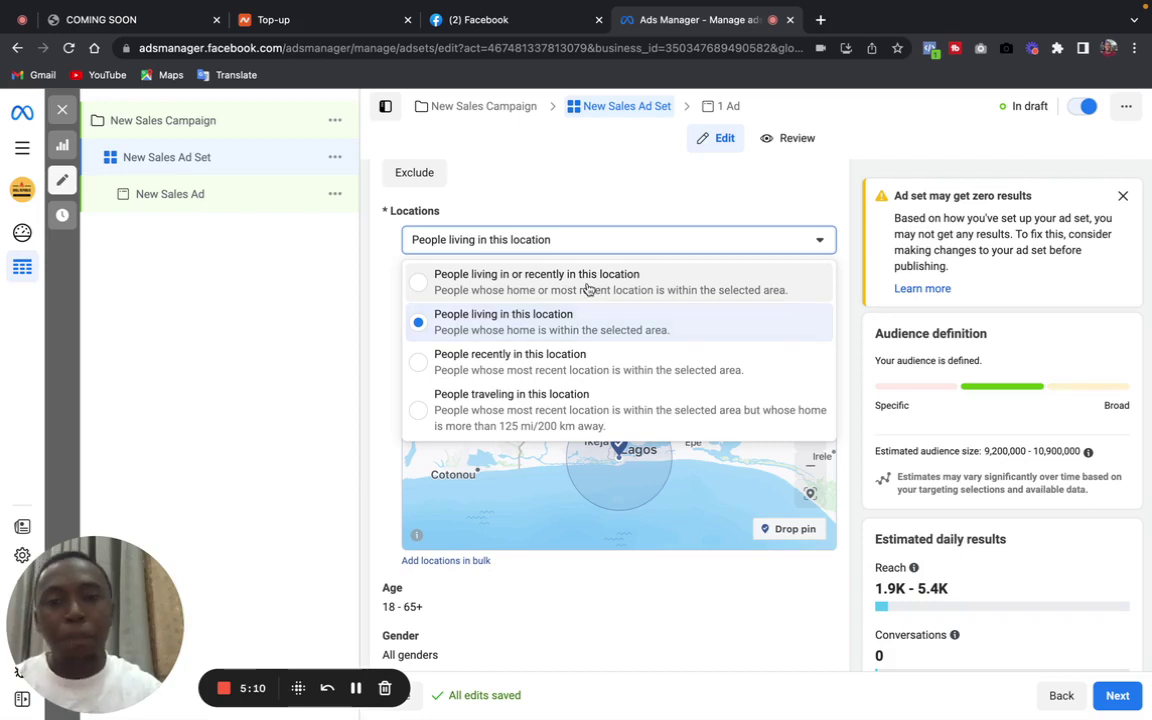
- Set Lagos +25 mi targeting back to 'People living in or recently in this location'
{"action": "left_click", "coordinate": [589, 288]}
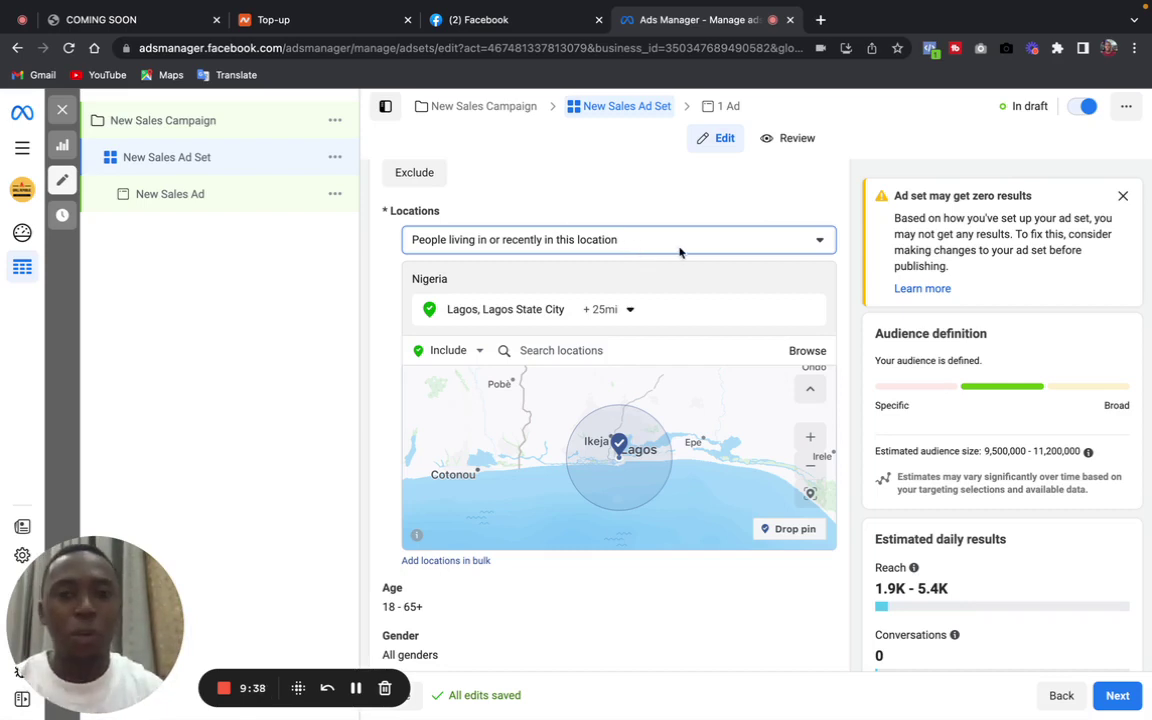
{"action": "left_click", "coordinate": [684, 245]}
{"action": "left_click", "coordinate": [668, 250]}
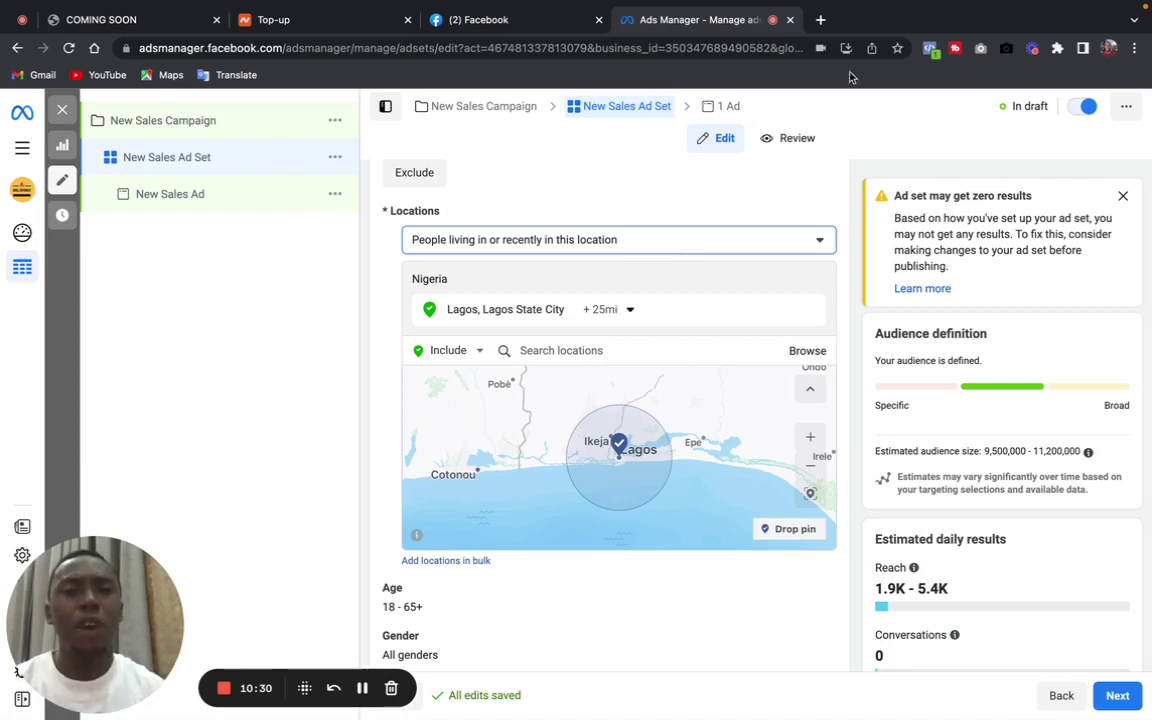
- Load getprimecourses.com/pfamg/ in a new Chrome tab
{"action": "left_click", "coordinate": [821, 24]}
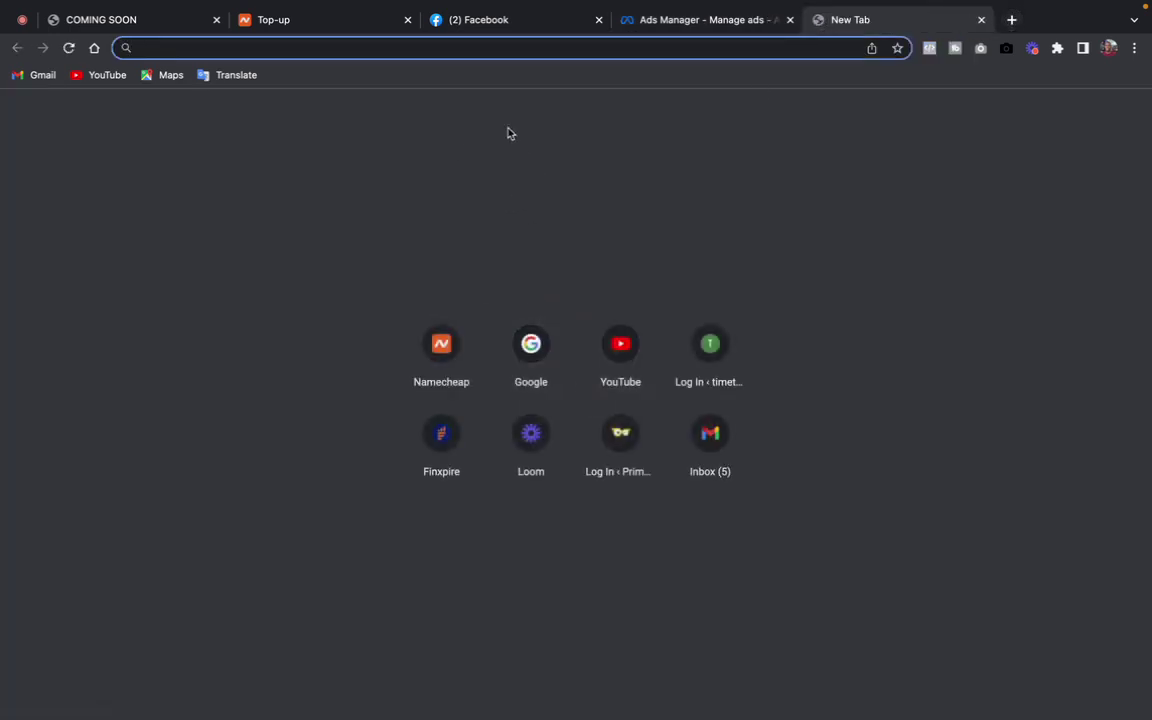
{"action": "type", "text": "getprimecourses.com/pfamg/"}
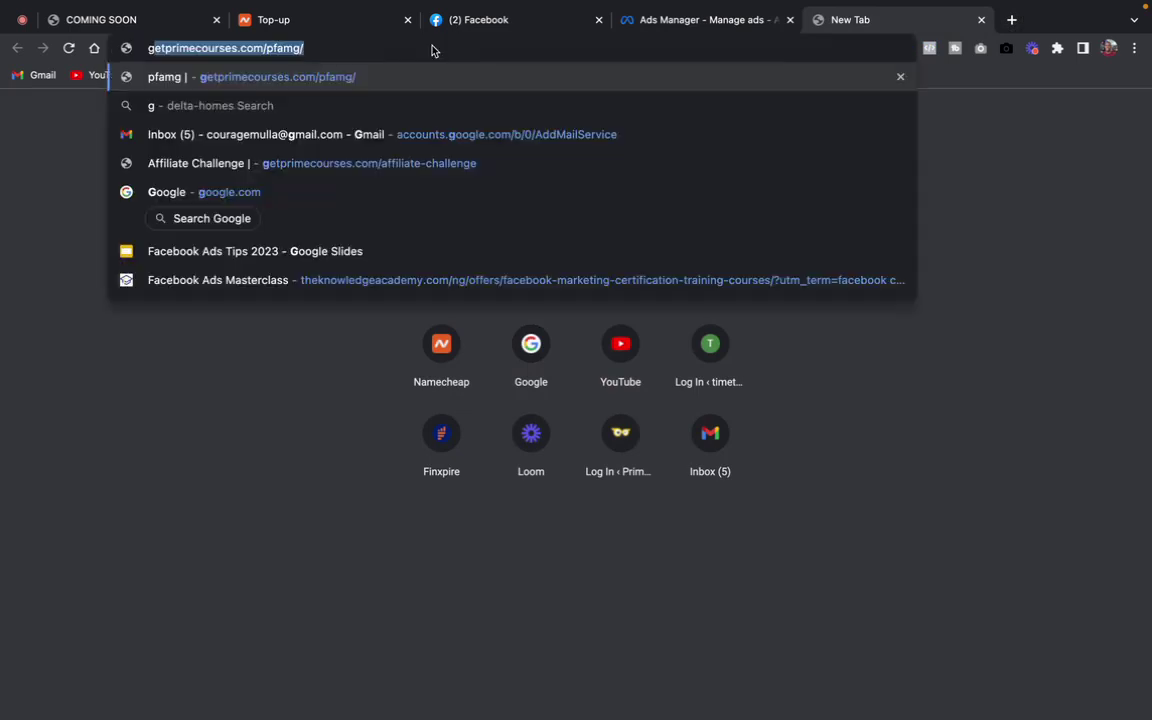
{"action": "key", "text": "Return"}
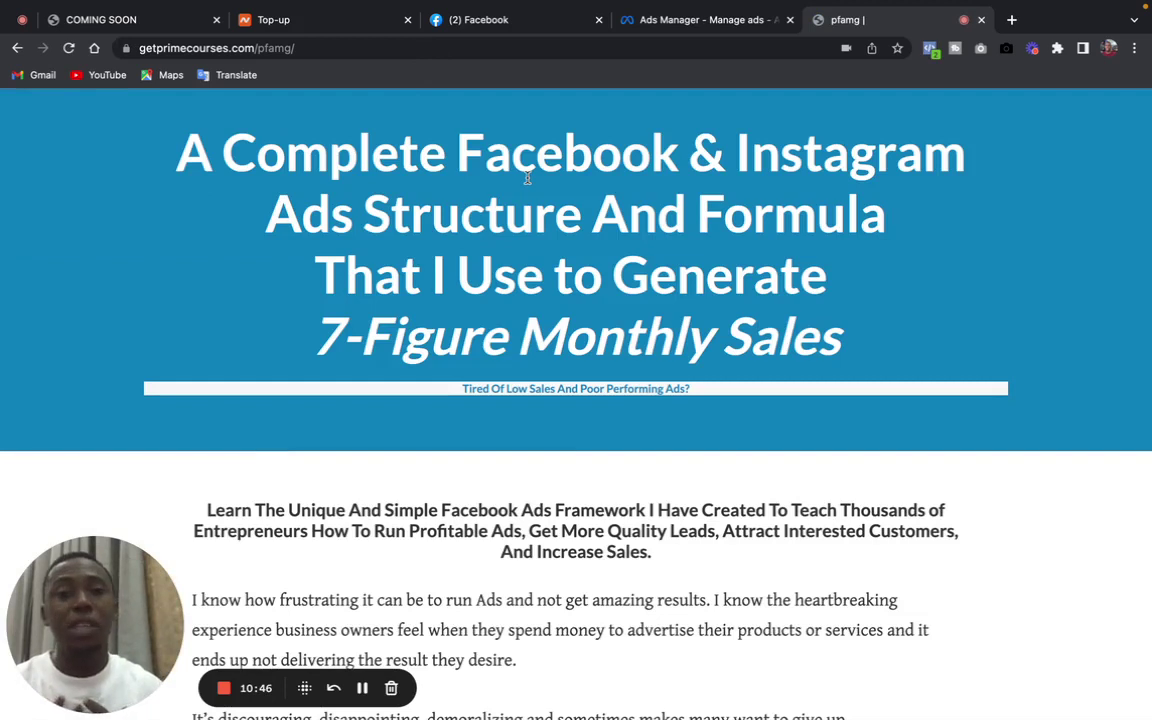
{"action": "left_click", "coordinate": [334, 47]}
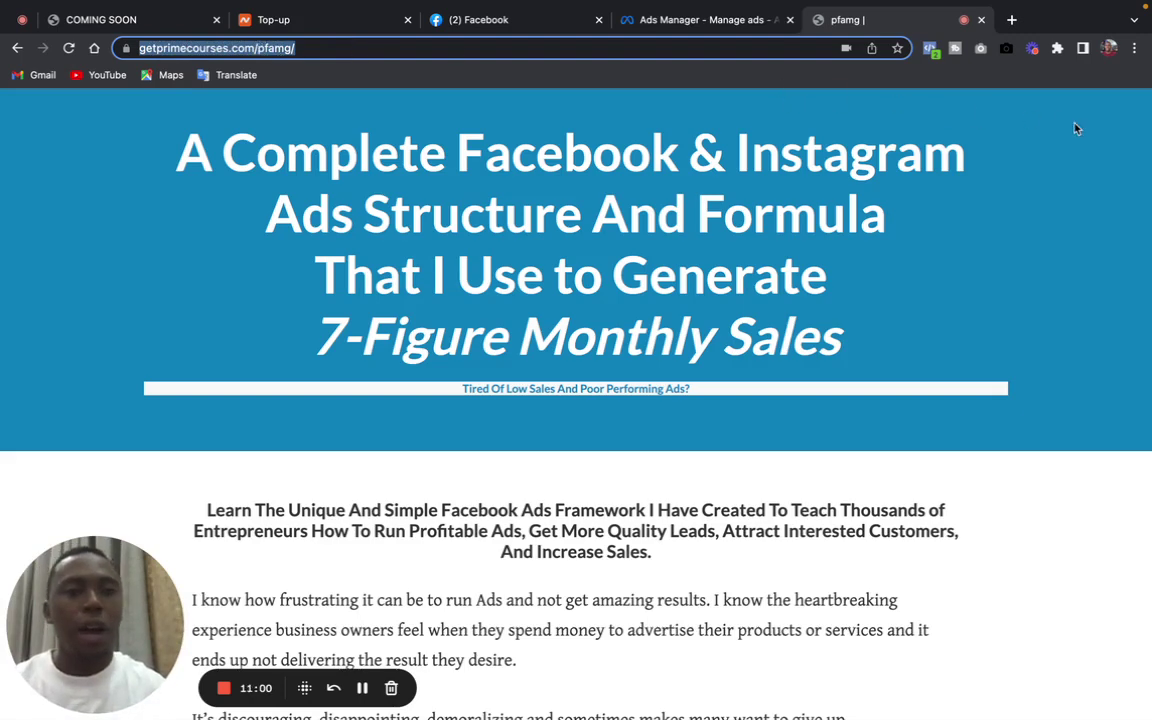
{"action": "left_click_drag", "start_coordinate": [1030, 150], "coordinate": [951, 671]}
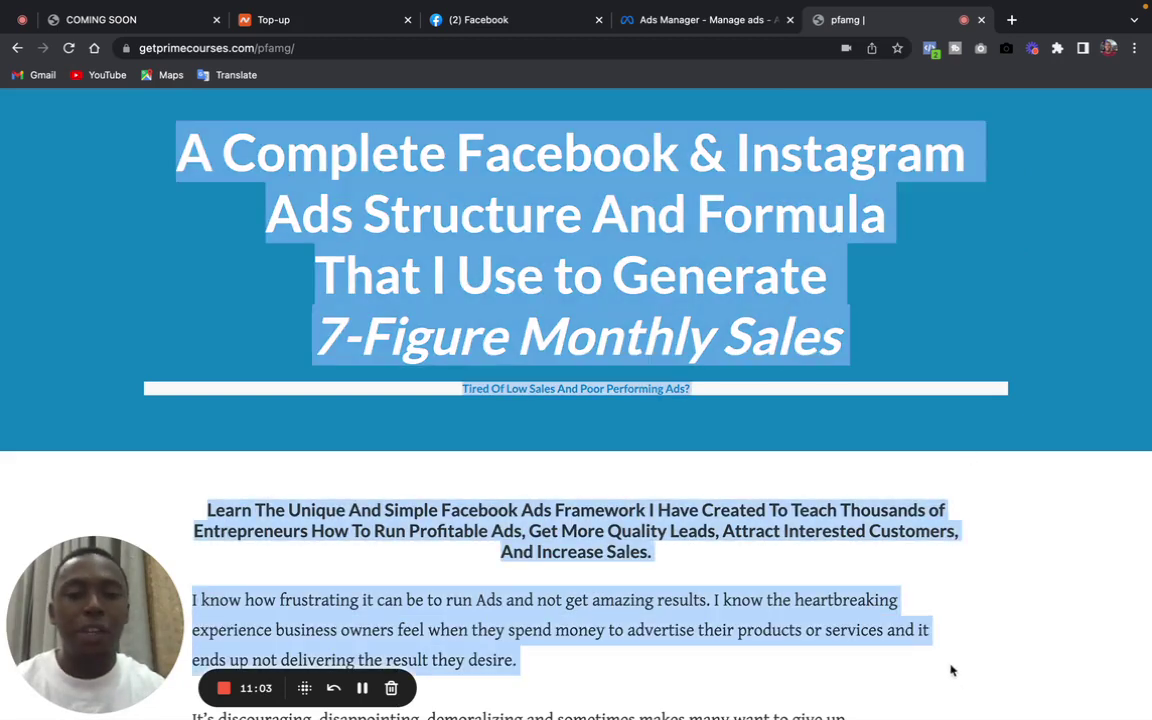
{"action": "left_click", "coordinate": [1028, 515]}
- Scroll the sales page down to the 'Introducing: THE PROFITABLE…' PFAMG heading
{"action": "scroll", "coordinate": [1028, 515], "scroll_direction": "down", "scroll_amount": 5}
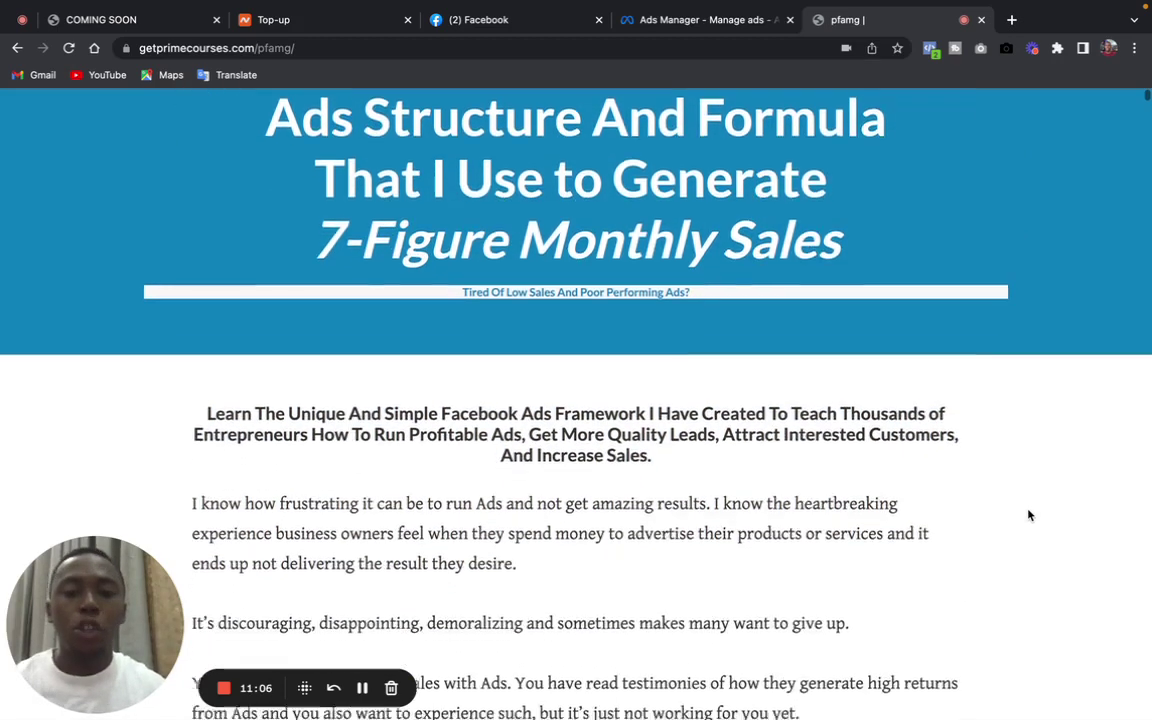
{"action": "scroll", "coordinate": [1028, 515], "scroll_direction": "down", "scroll_amount": 6}
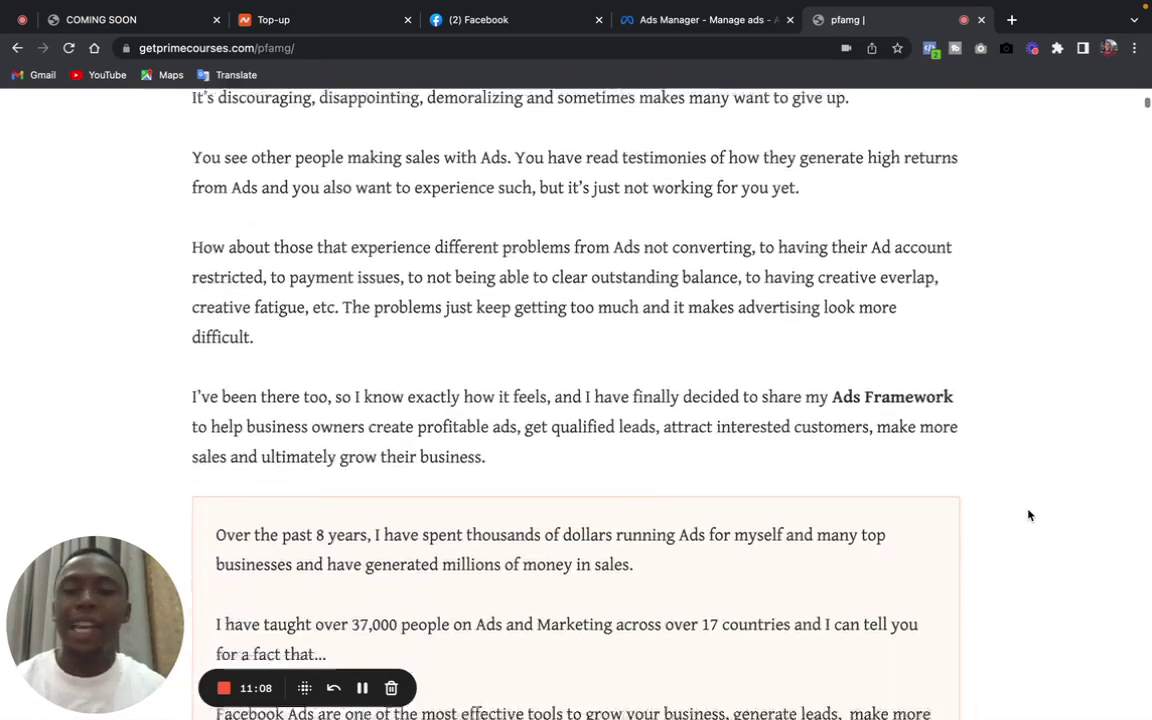
{"action": "scroll", "coordinate": [1028, 515], "scroll_direction": "down", "scroll_amount": 8}
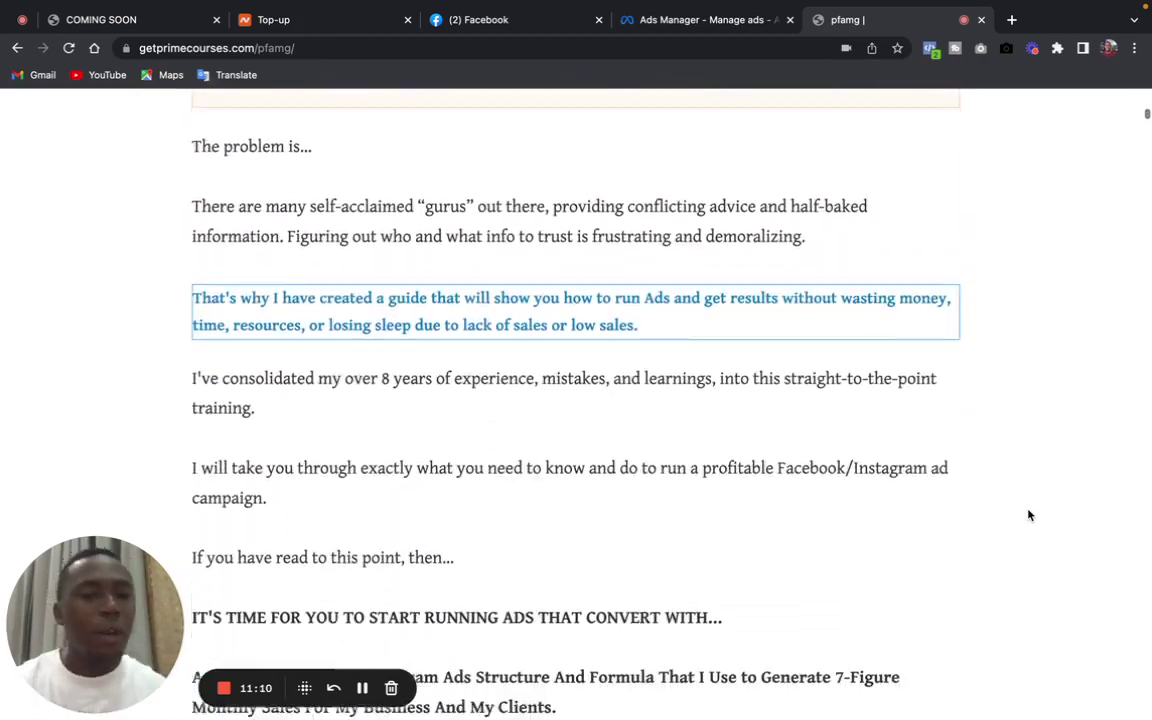
{"action": "scroll", "coordinate": [1030, 515], "scroll_direction": "down", "scroll_amount": 5}
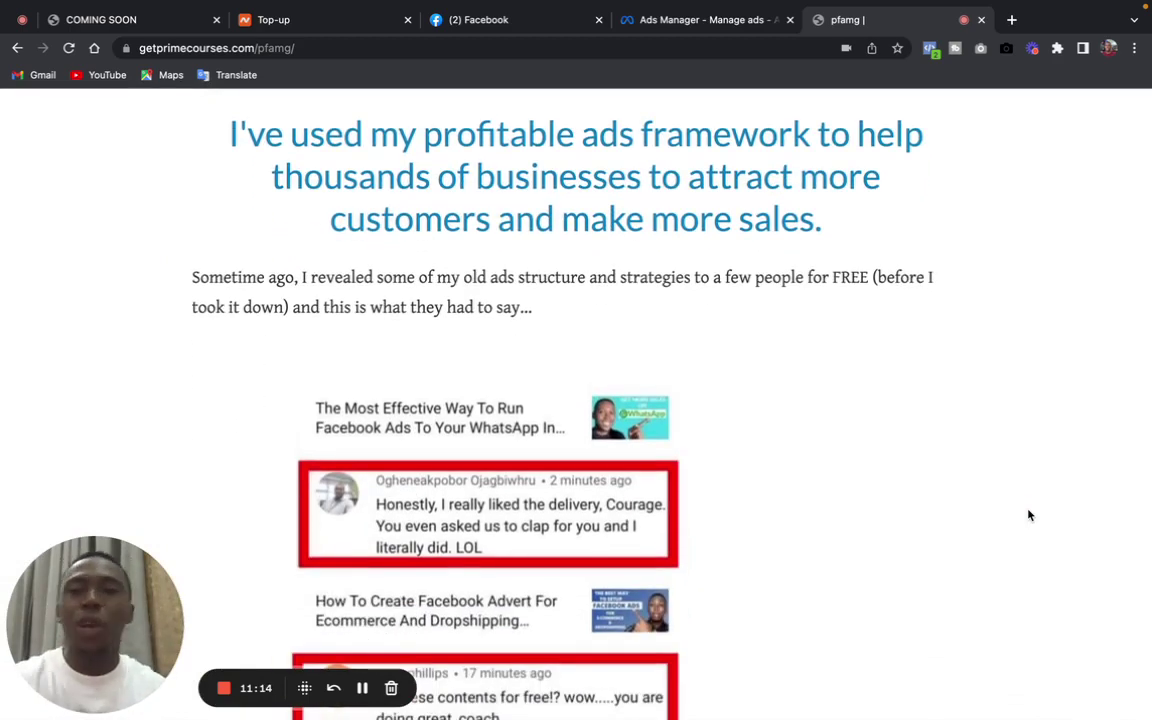
{"action": "scroll", "coordinate": [1028, 515], "scroll_direction": "down", "scroll_amount": 5}
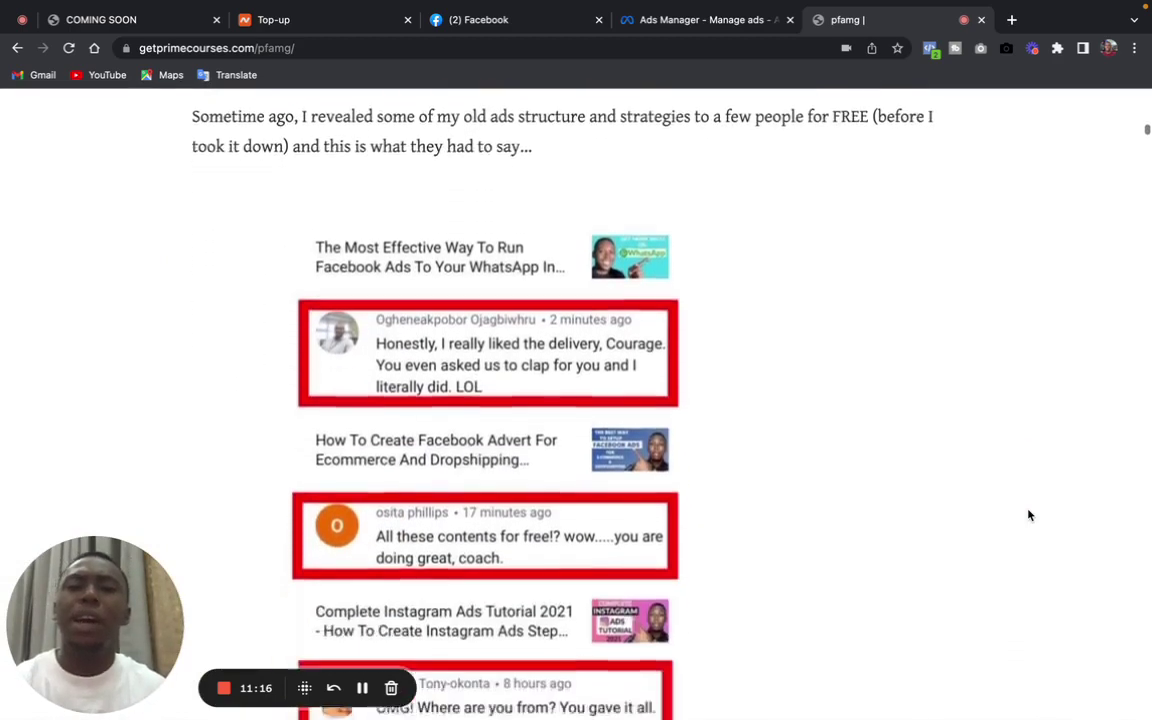
{"action": "scroll", "coordinate": [1029, 515], "scroll_direction": "down", "scroll_amount": 7}
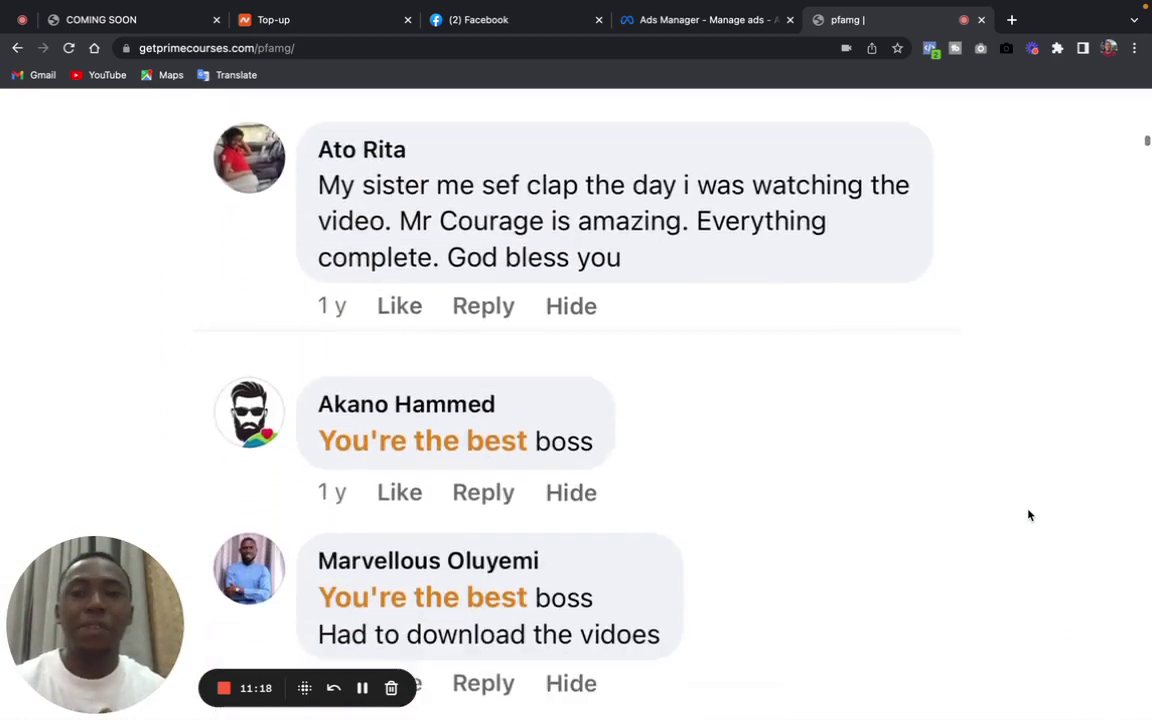
{"action": "scroll", "coordinate": [1029, 515], "scroll_direction": "down", "scroll_amount": 8}
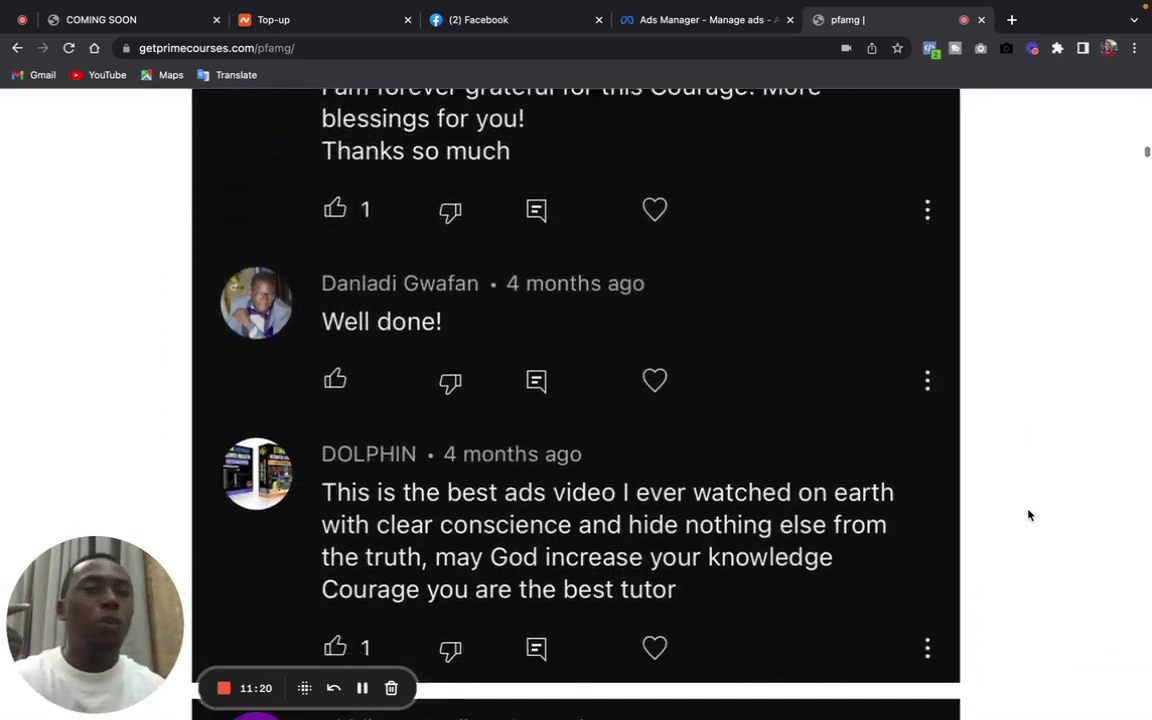
{"action": "scroll", "coordinate": [1029, 515], "scroll_direction": "down", "scroll_amount": 8}
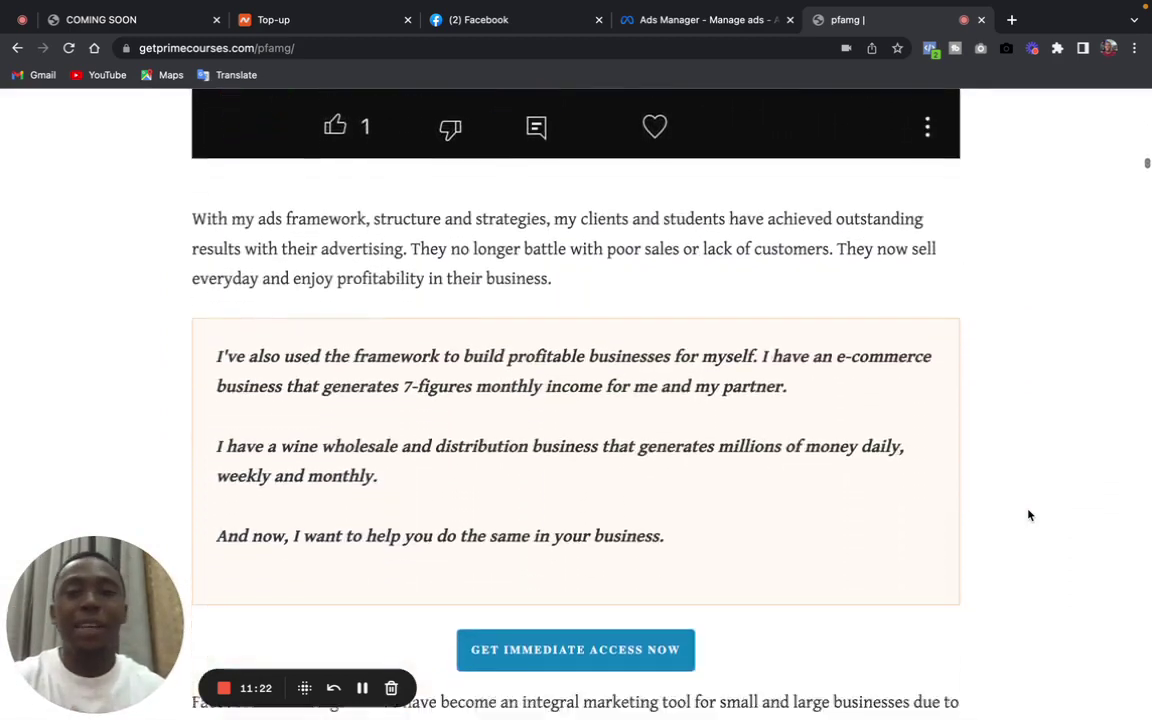
{"action": "scroll", "coordinate": [1029, 515], "scroll_direction": "down", "scroll_amount": 8}
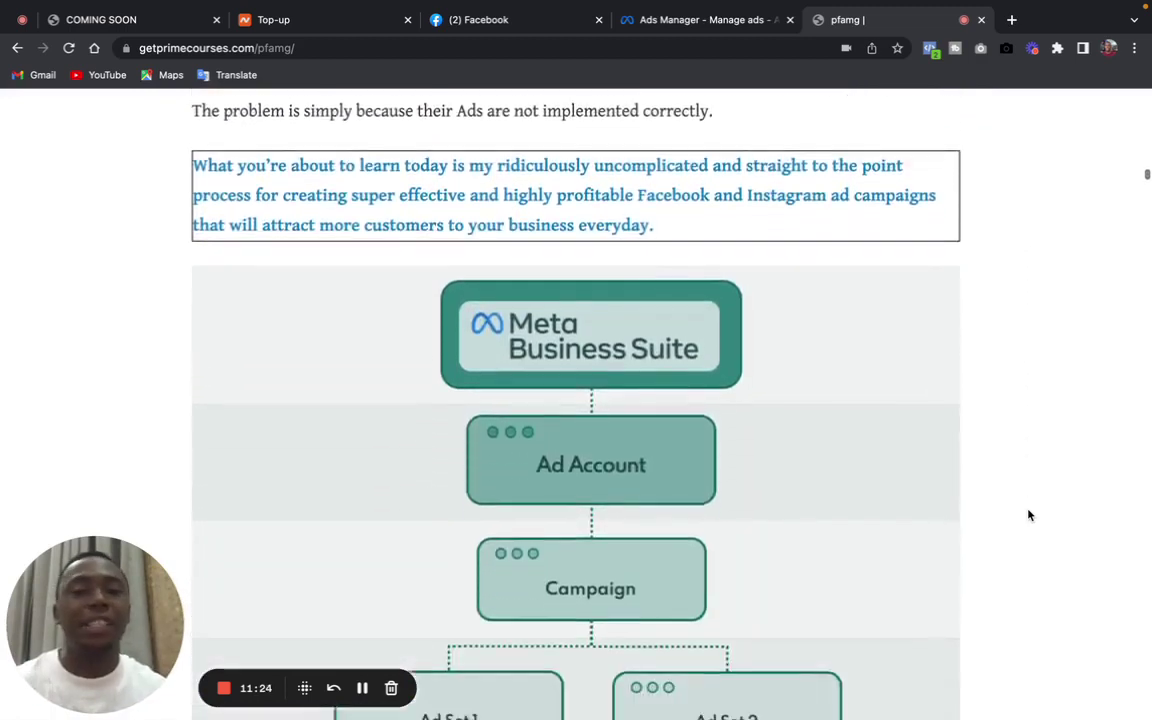
{"action": "scroll", "coordinate": [1029, 515], "scroll_direction": "down", "scroll_amount": 8}
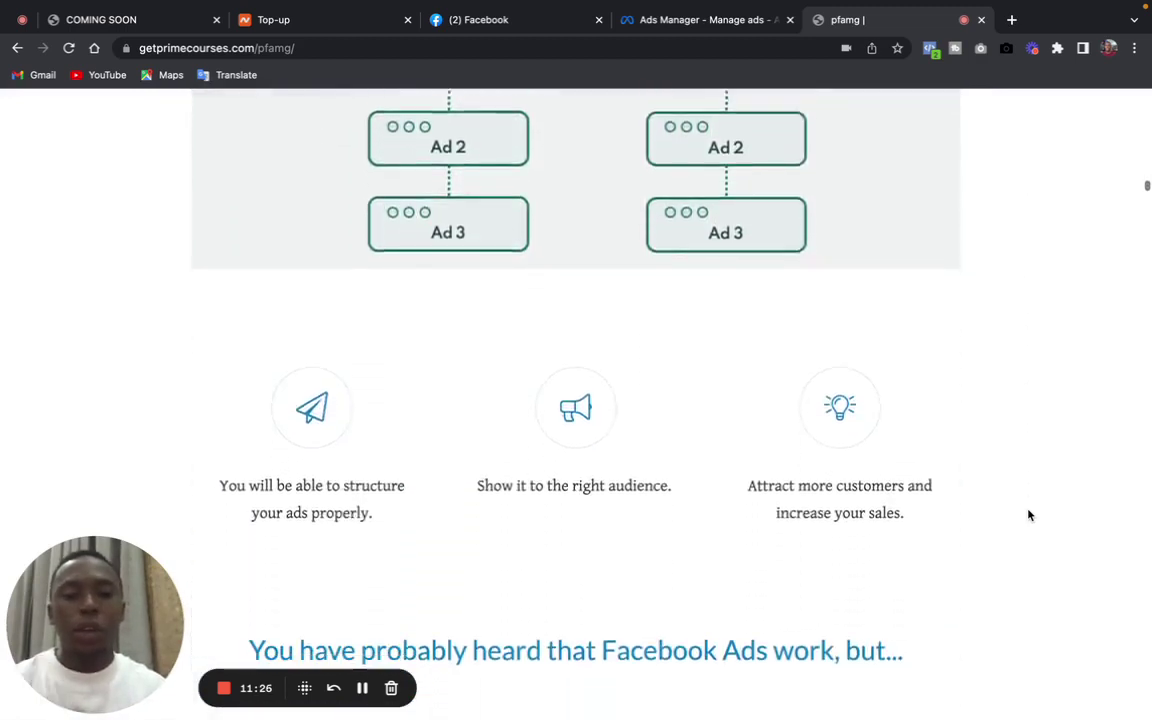
{"action": "scroll", "coordinate": [1029, 515], "scroll_direction": "down", "scroll_amount": 8}
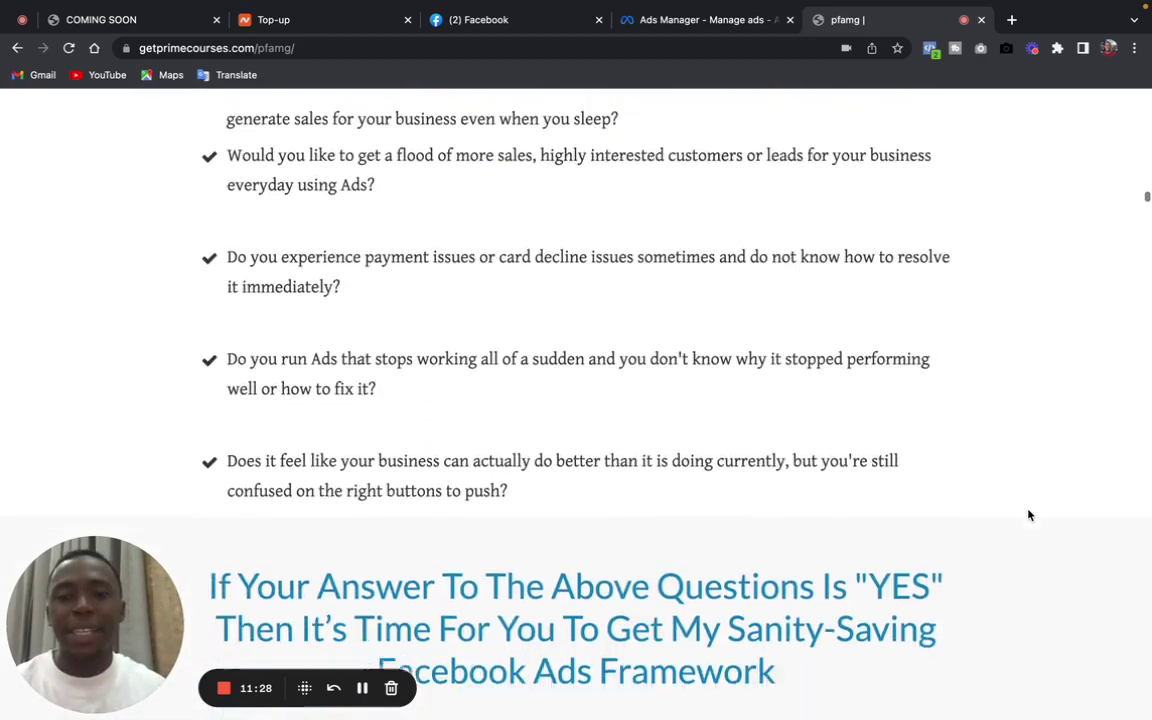
{"action": "scroll", "coordinate": [1029, 515], "scroll_direction": "down", "scroll_amount": 4}
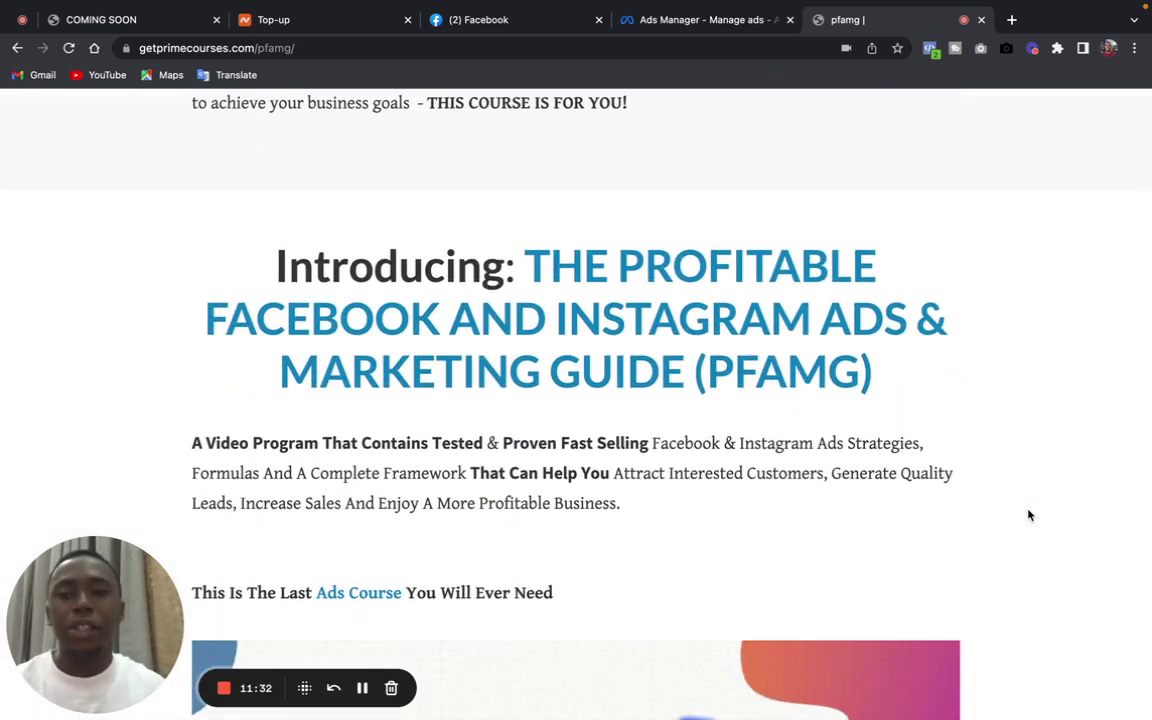
- Scroll further down to the 'Here's What Other Entrepreneurs Are Saying' testimonials
{"action": "scroll", "coordinate": [1029, 515], "scroll_direction": "down", "scroll_amount": 3}
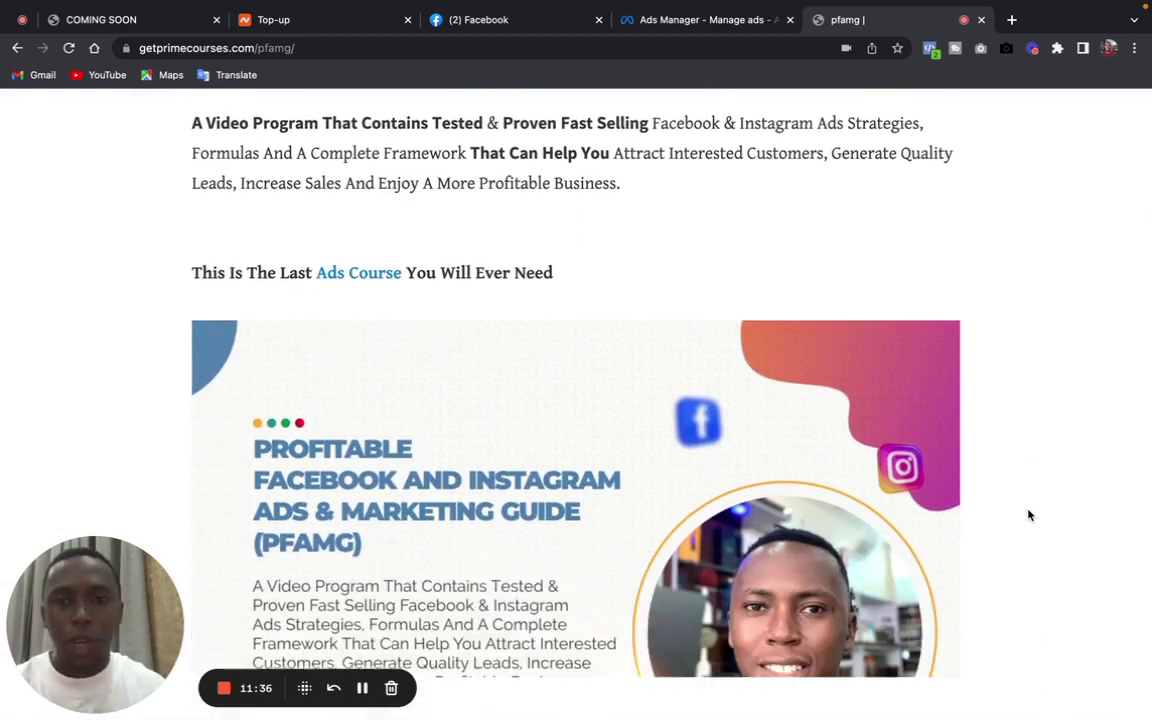
{"action": "scroll", "coordinate": [1029, 515], "scroll_direction": "down", "scroll_amount": 2}
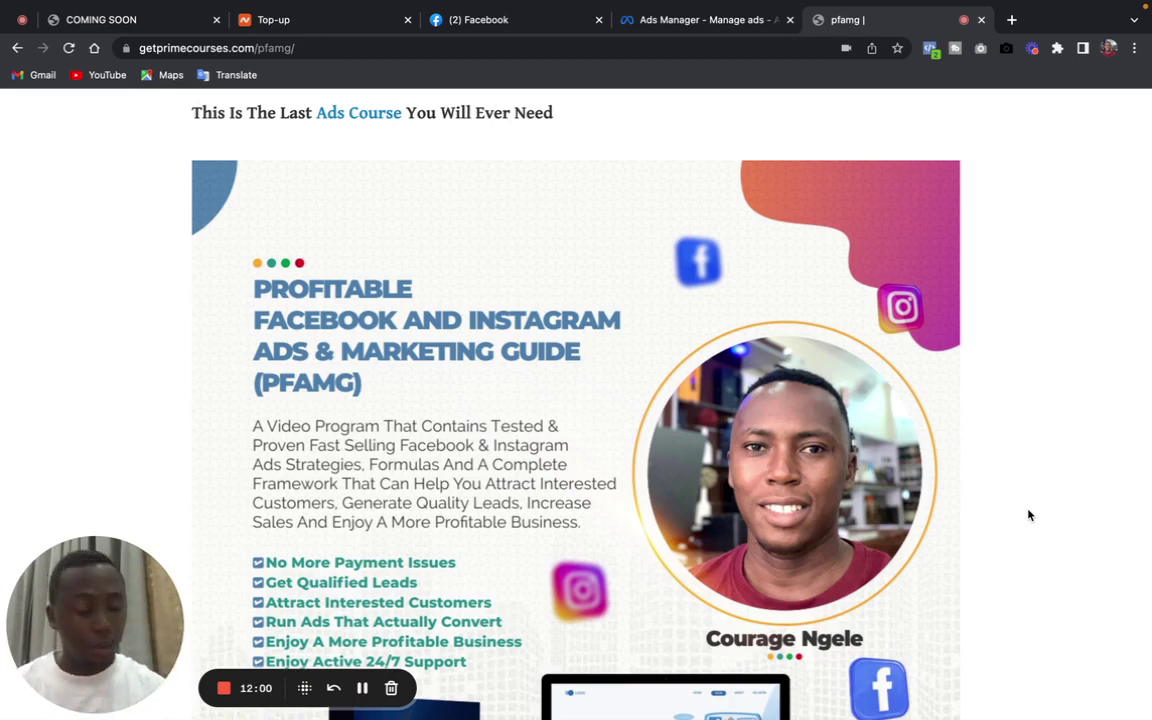
{"action": "scroll", "coordinate": [1029, 515], "scroll_direction": "down", "scroll_amount": 1}
{"action": "scroll", "coordinate": [1029, 515], "scroll_direction": "down", "scroll_amount": 3}
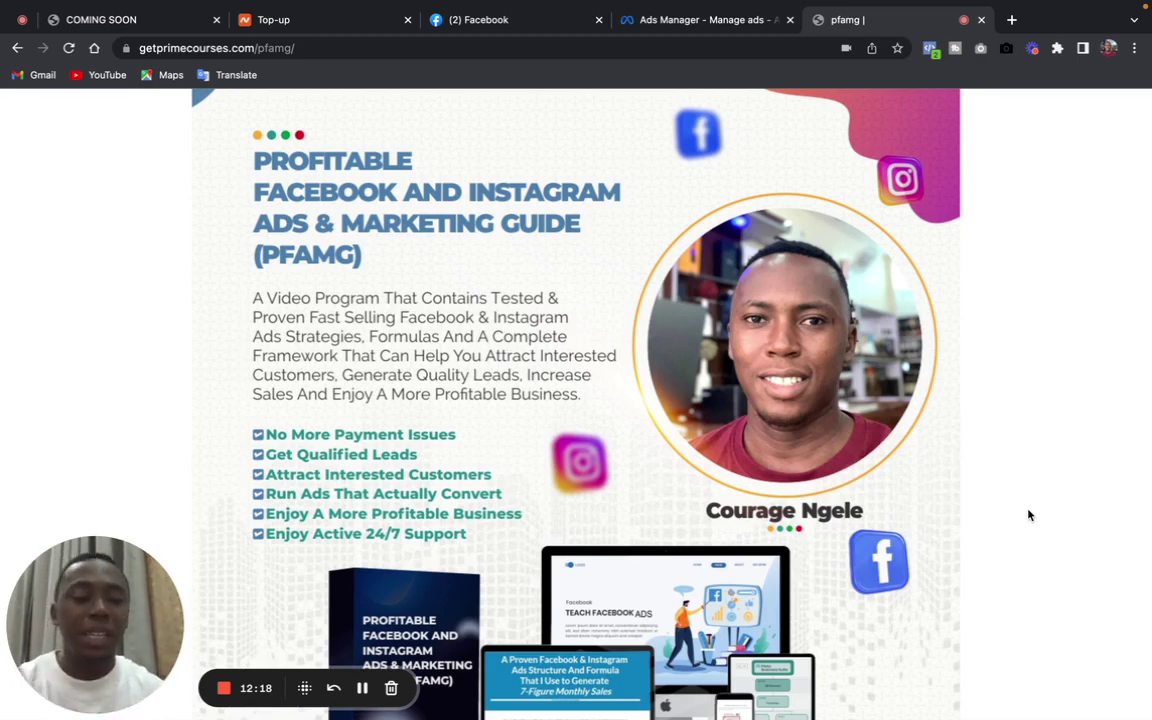
{"action": "scroll", "coordinate": [1029, 515], "scroll_direction": "down", "scroll_amount": 5}
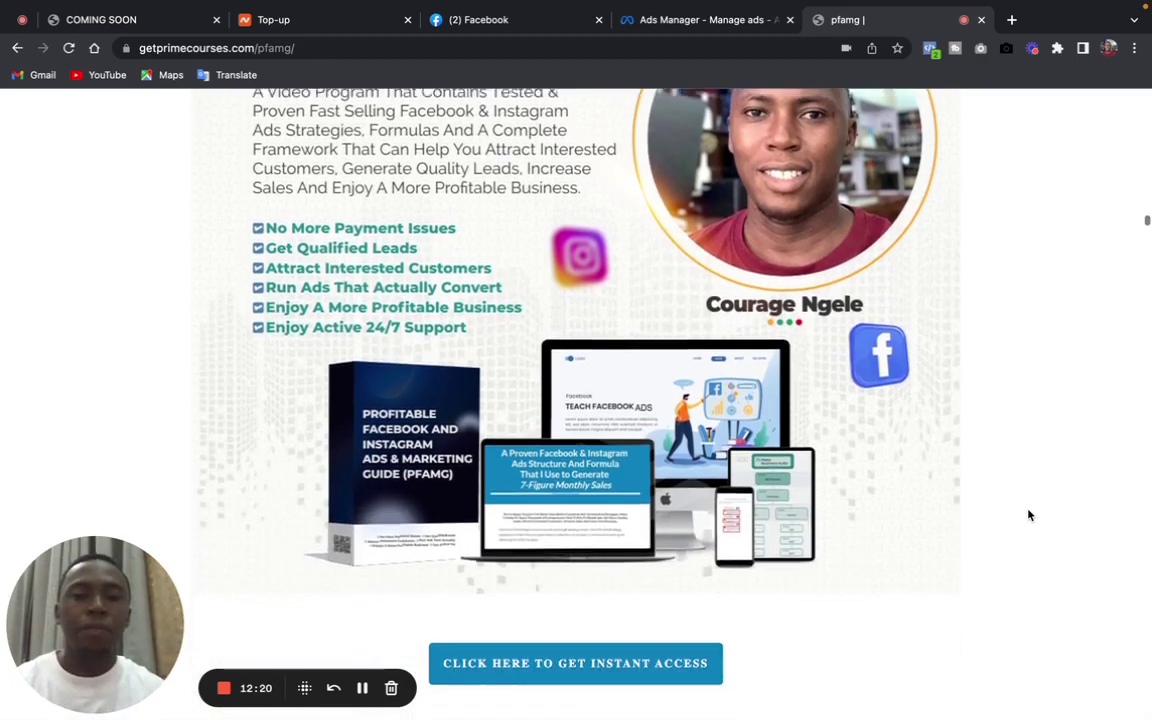
{"action": "scroll", "coordinate": [1029, 515], "scroll_direction": "down", "scroll_amount": 2}
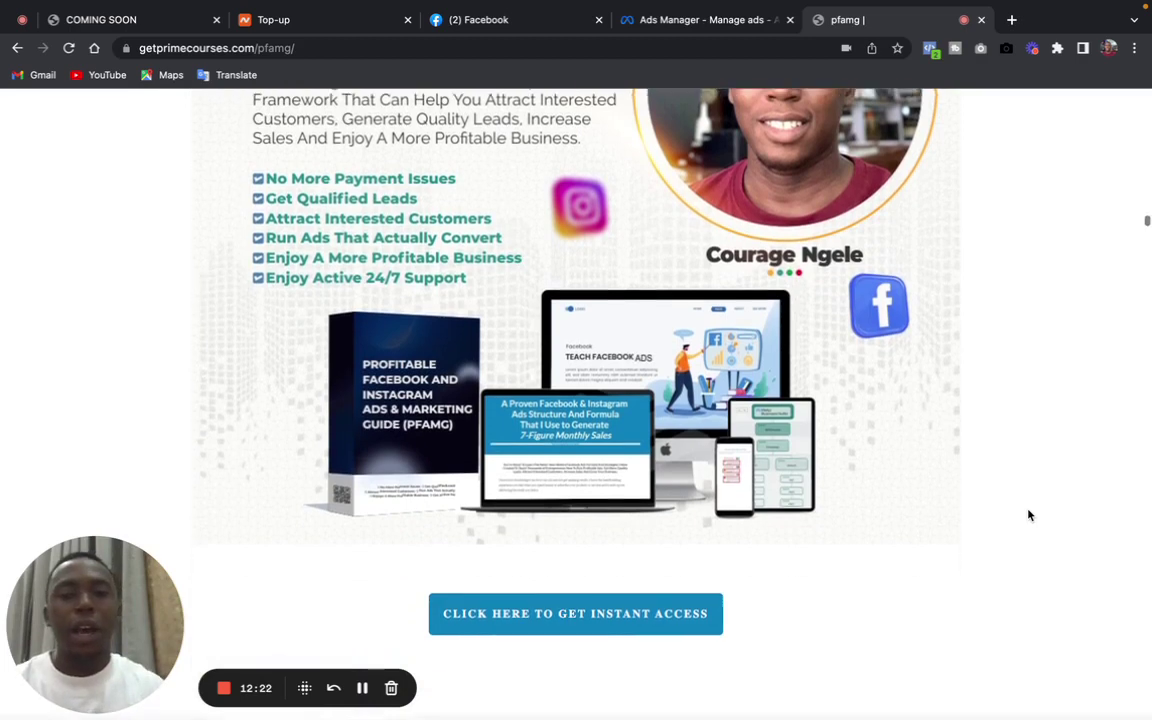
{"action": "scroll", "coordinate": [1029, 515], "scroll_direction": "down", "scroll_amount": 10}
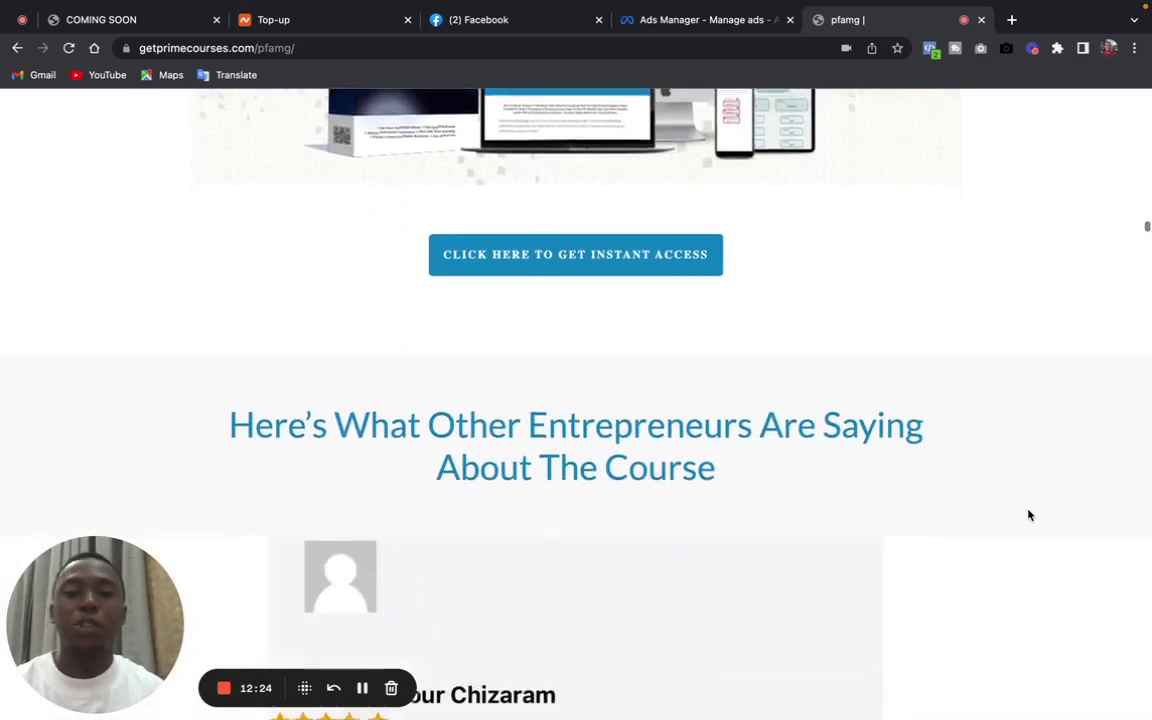
{"action": "scroll", "coordinate": [1029, 515], "scroll_direction": "down", "scroll_amount": 1}
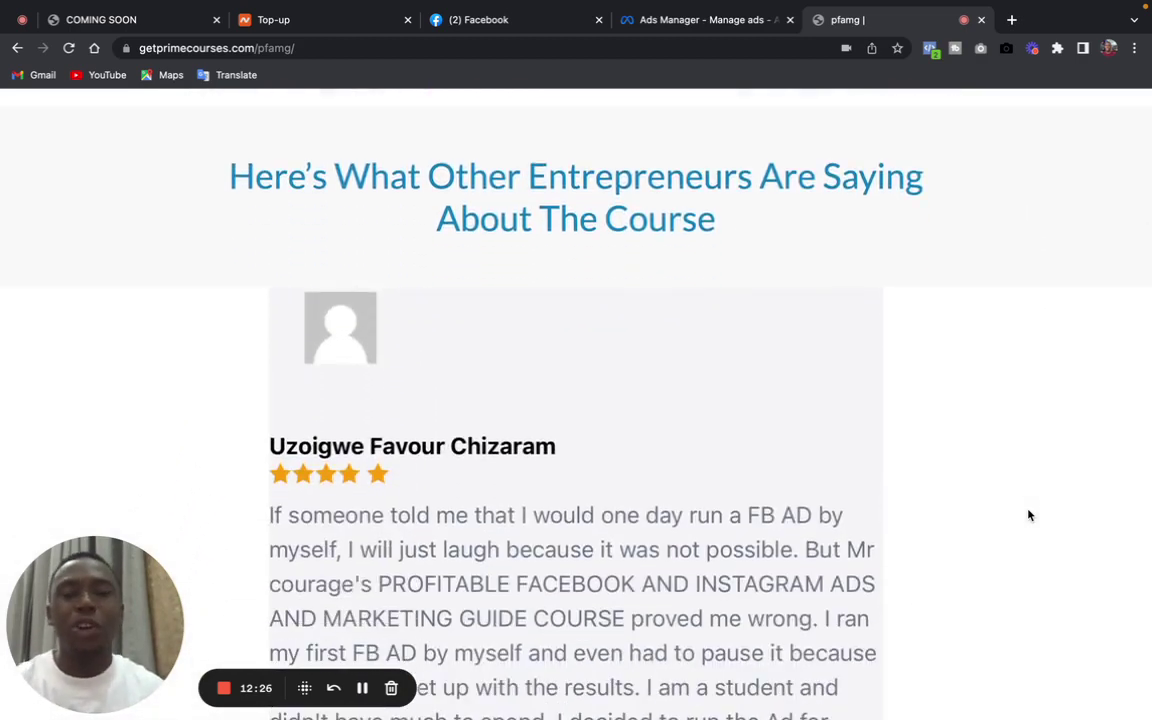